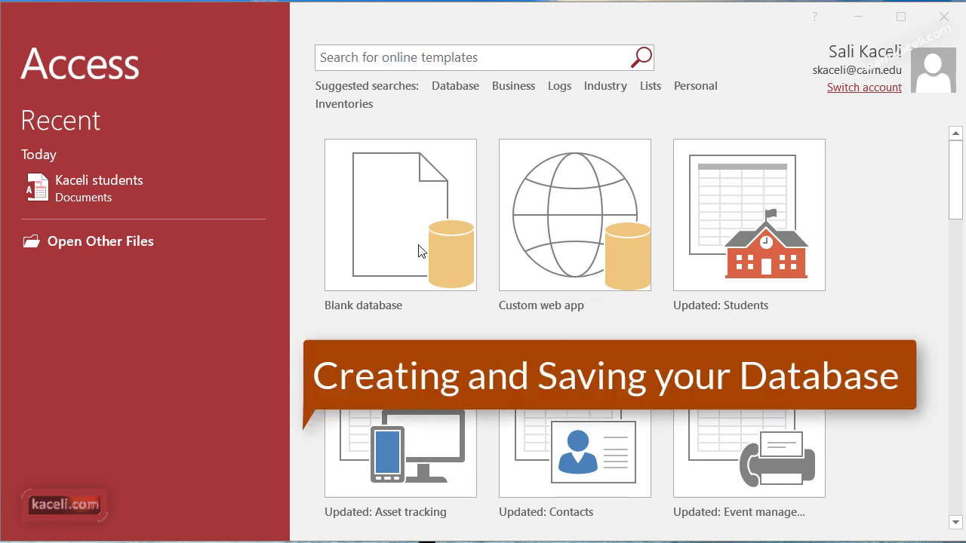
Step: Start a blank database and name its file Kaceli-Database
left_click(420, 252)
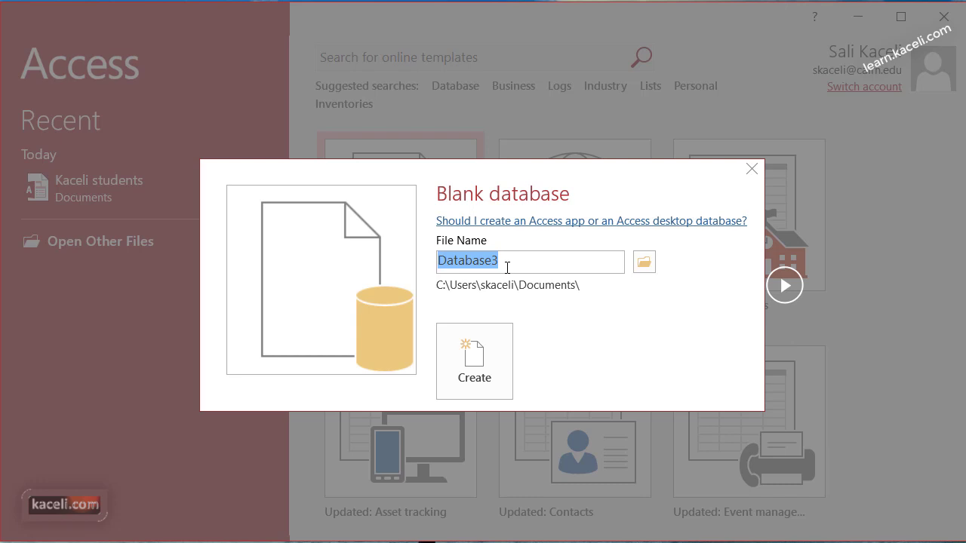
type("Kaceli-Database")
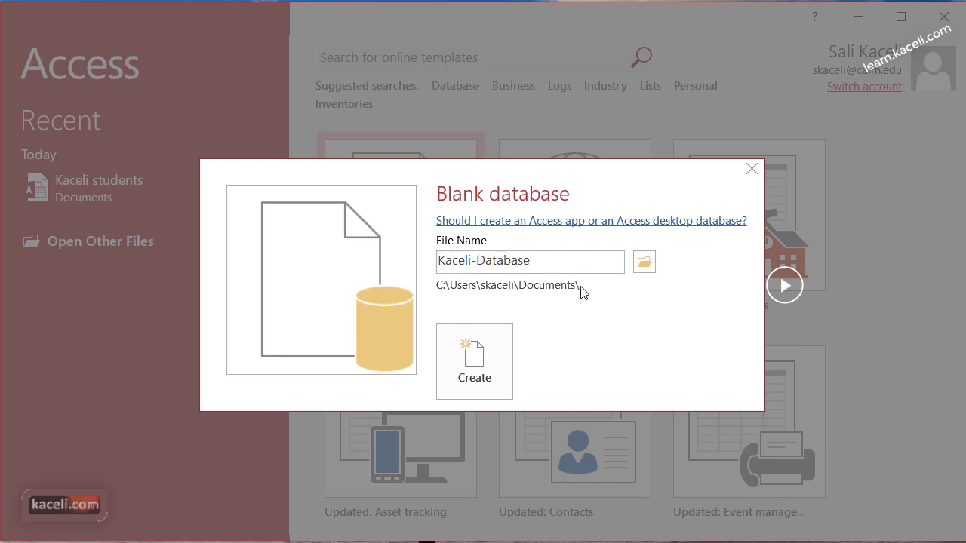
Step: Create the Kaceli-Database file and glance at its File info page before returning to Table1
left_click(496, 374)
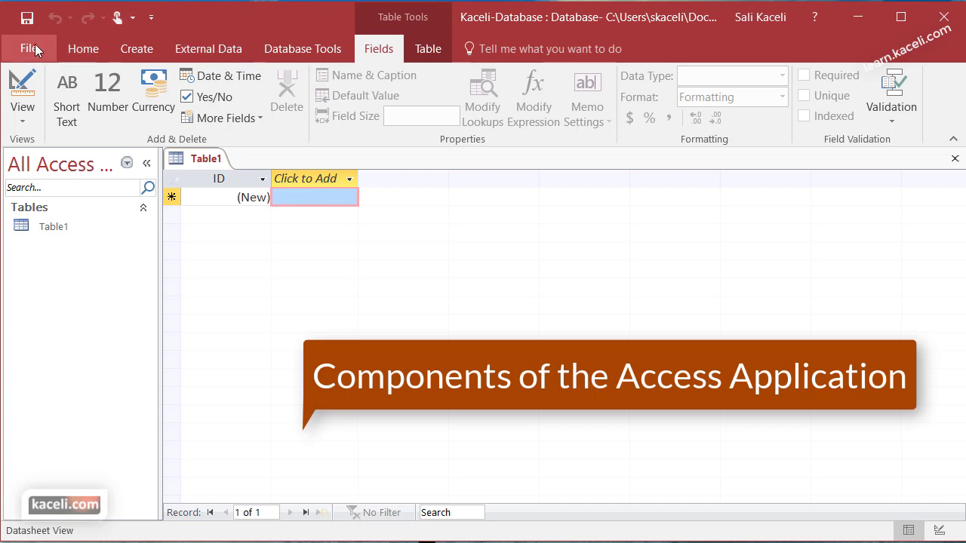
left_click(32, 47)
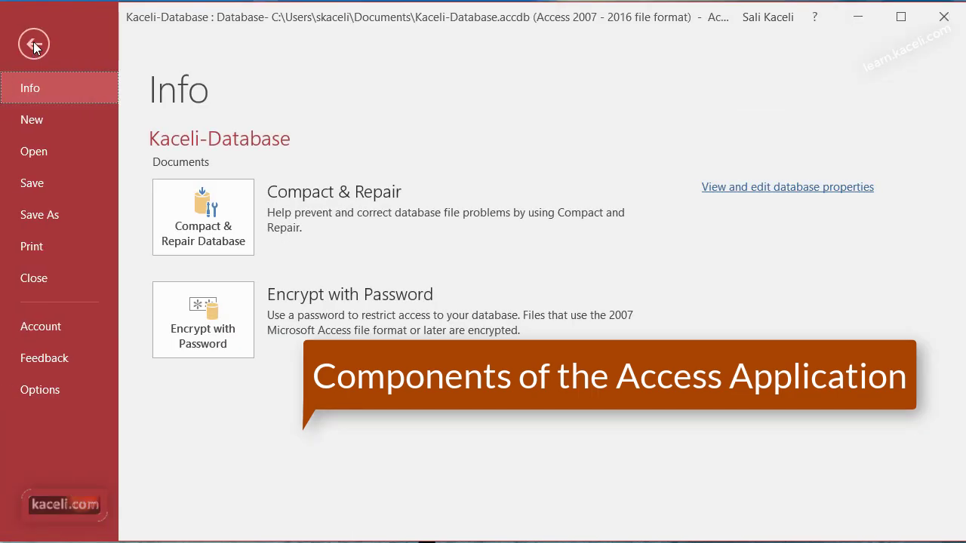
left_click(33, 45)
Step: Browse the Home, Create and External Data ribbon tabs
left_click(79, 52)
left_click(131, 50)
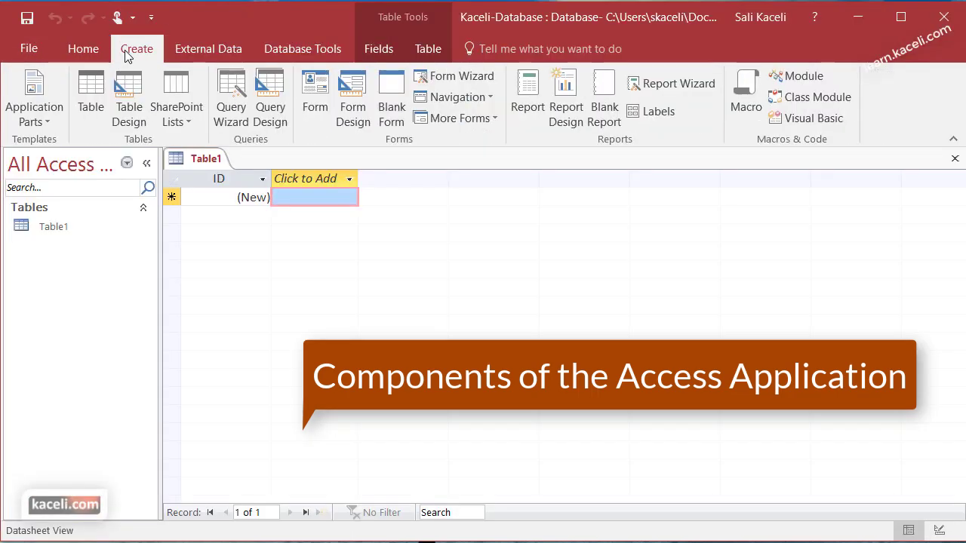
left_click(81, 45)
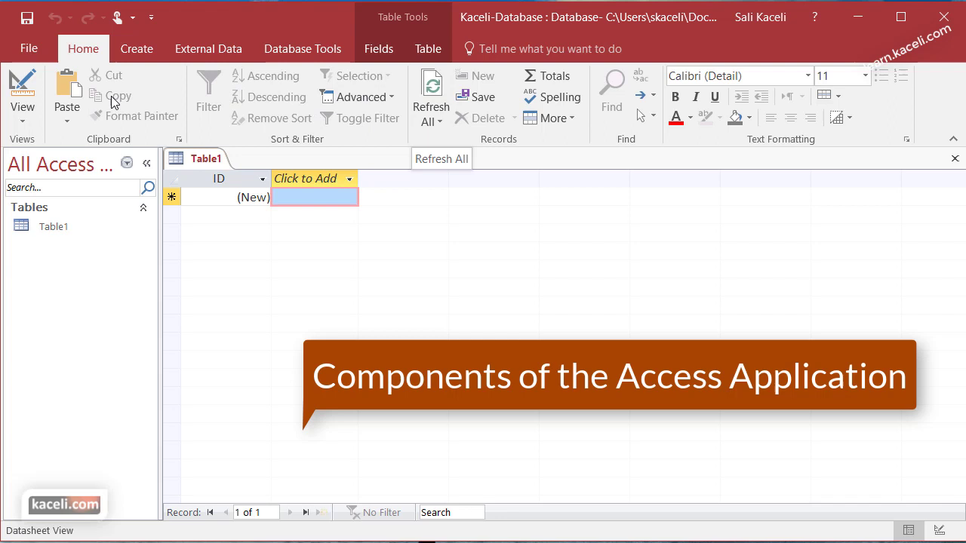
left_click(135, 50)
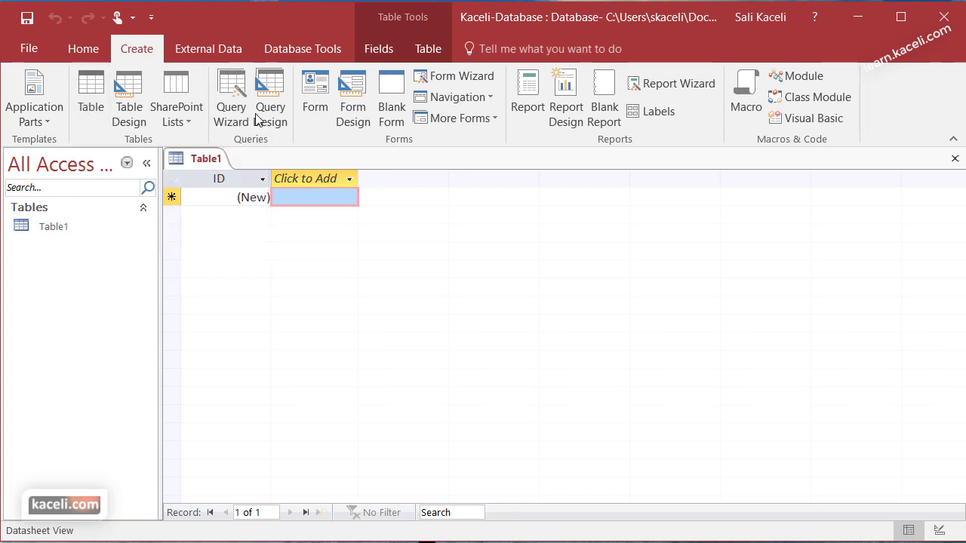
left_click(194, 48)
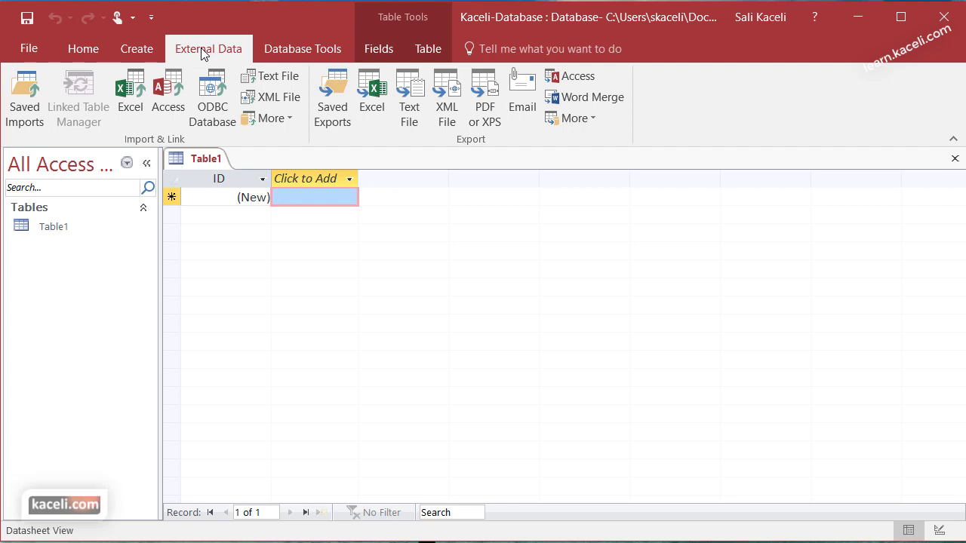
Step: Browse the Database Tools, Fields and Table ribbon tabs, ending on the Fields tab
left_click(290, 44)
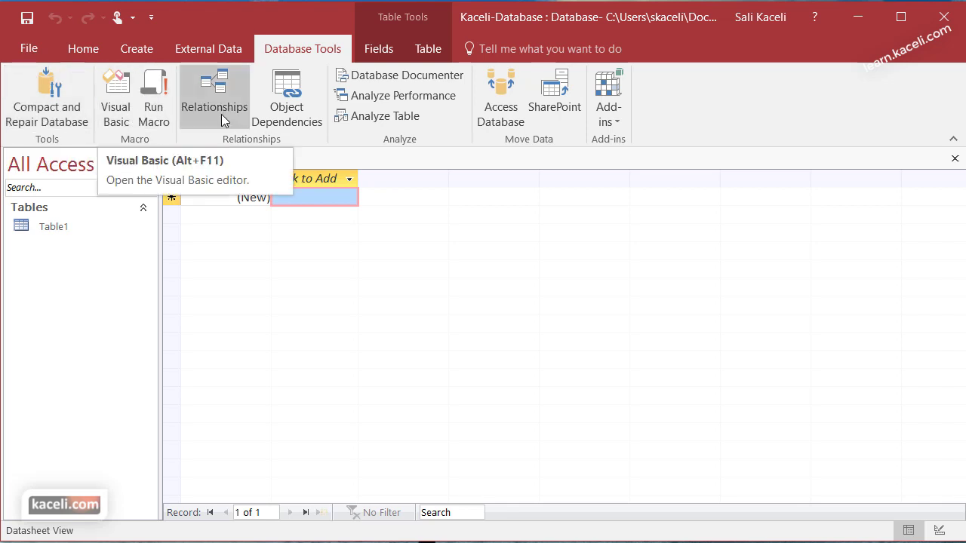
left_click(398, 52)
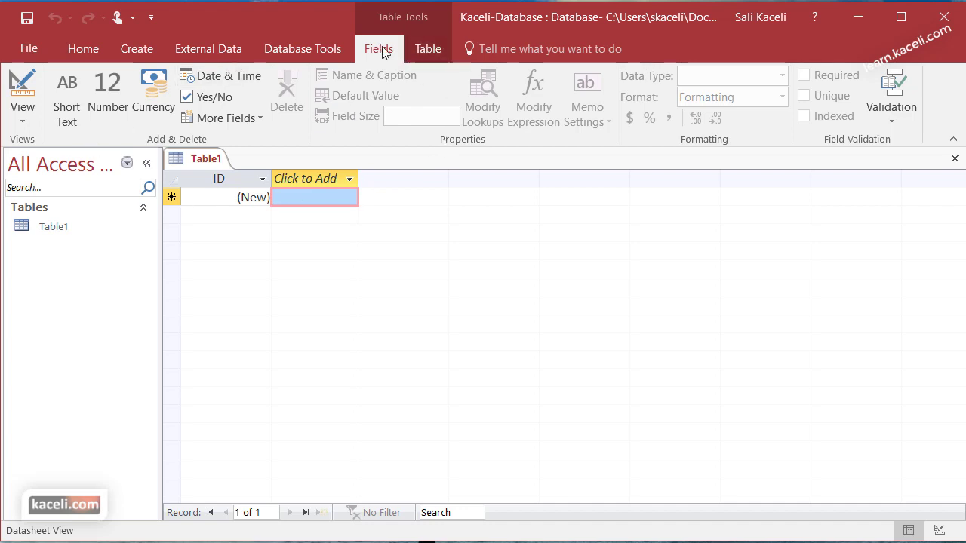
left_click(421, 48)
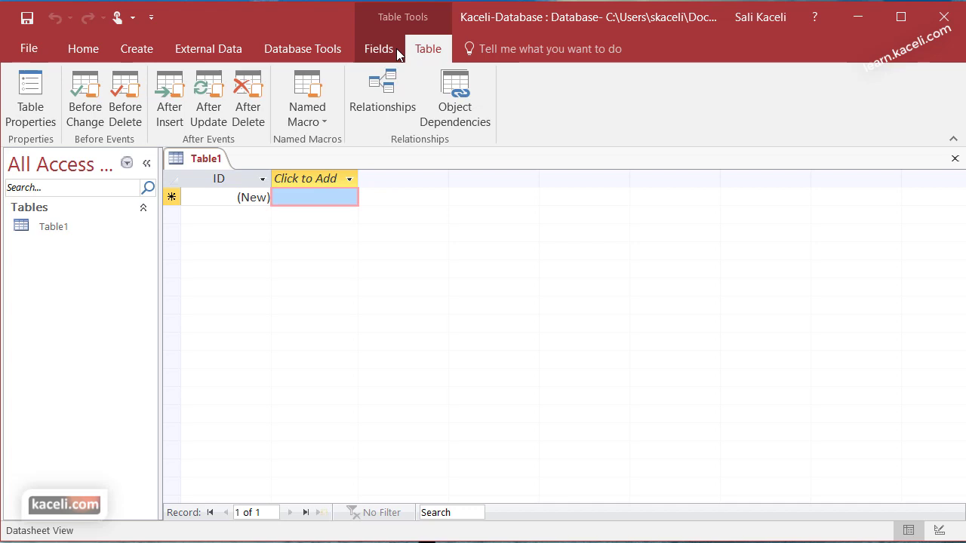
left_click(389, 52)
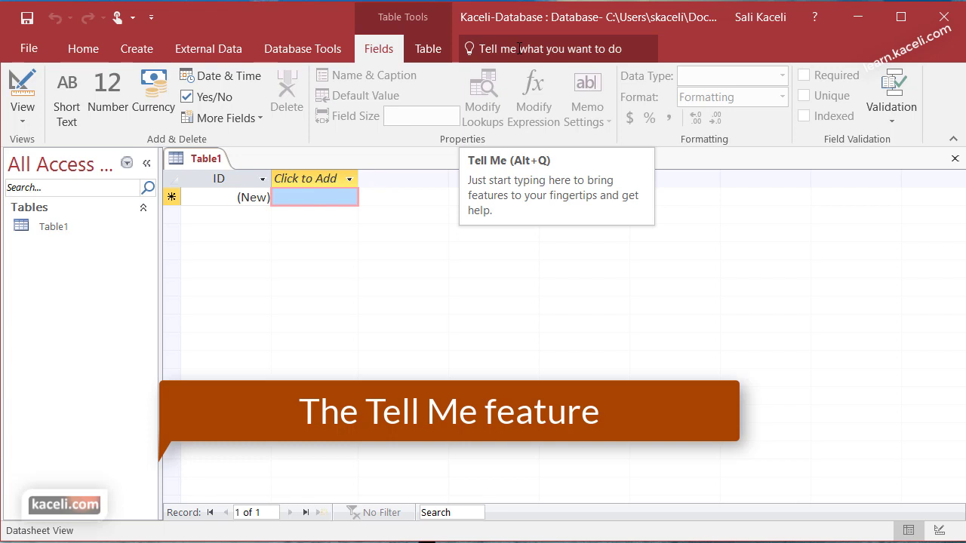
Step: Search Tell Me for 'query', launch the Client Query Wizard, and cancel saving Table1
left_click(519, 48)
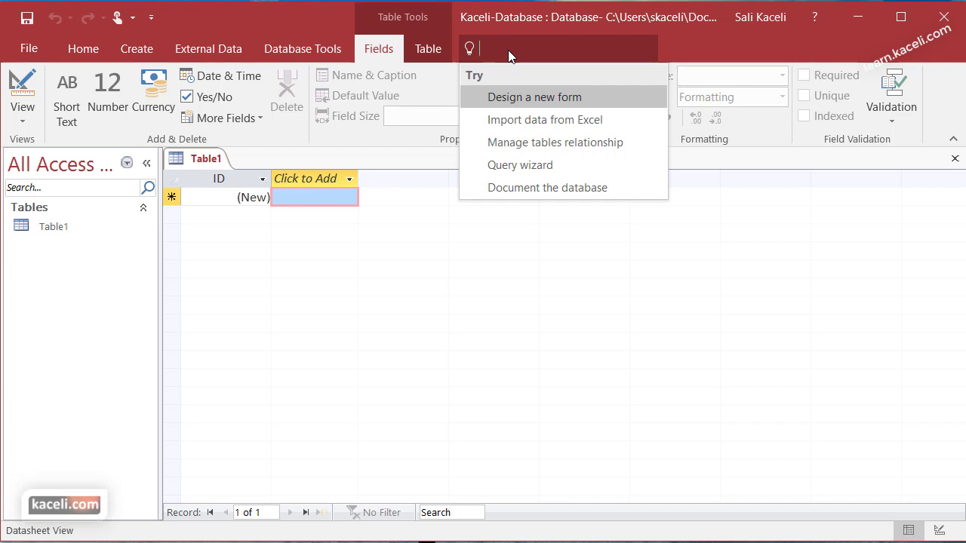
type("query")
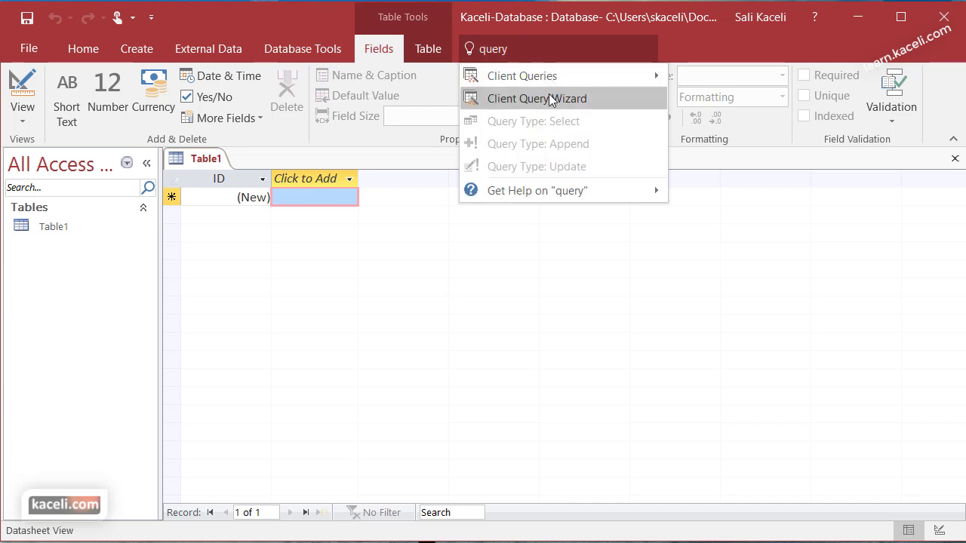
left_click(551, 99)
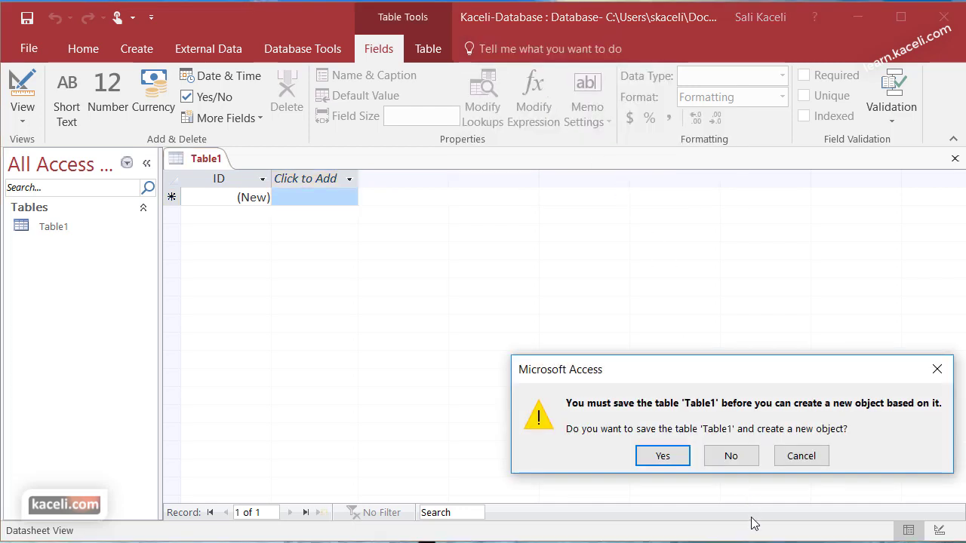
left_click(796, 462)
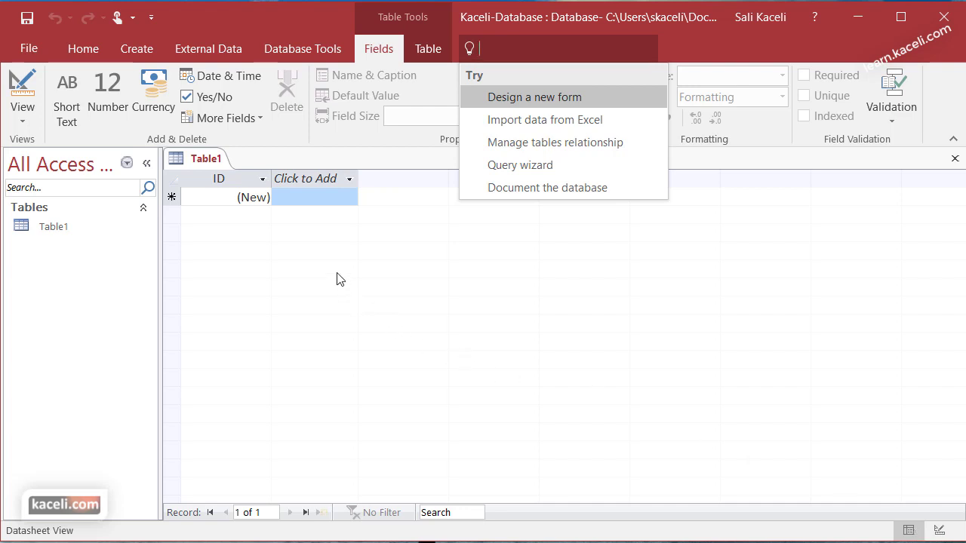
Step: Dismiss the Tell Me dropdown by clicking into the Table1 datasheet
left_click(302, 197)
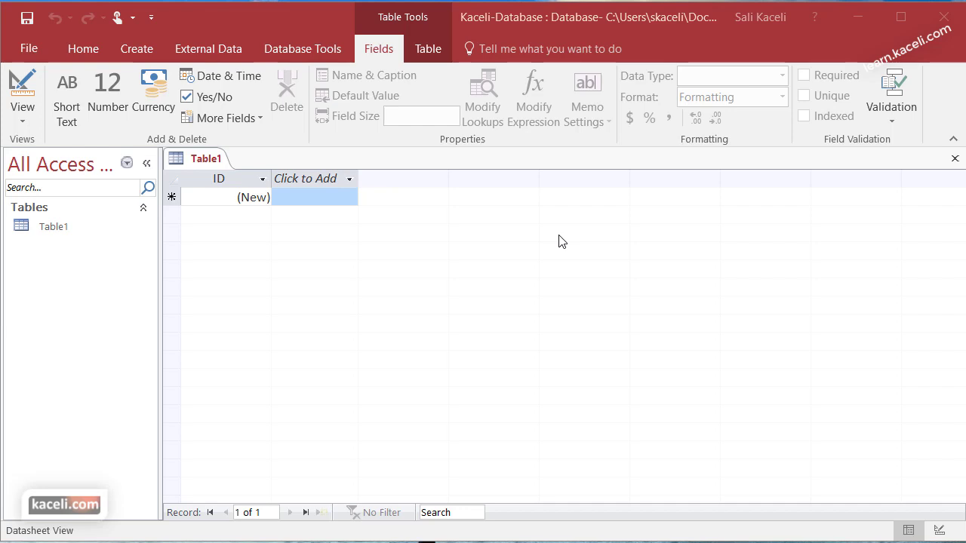
Step: Rename the ID field to CustomerID and check its data type
left_click(217, 179)
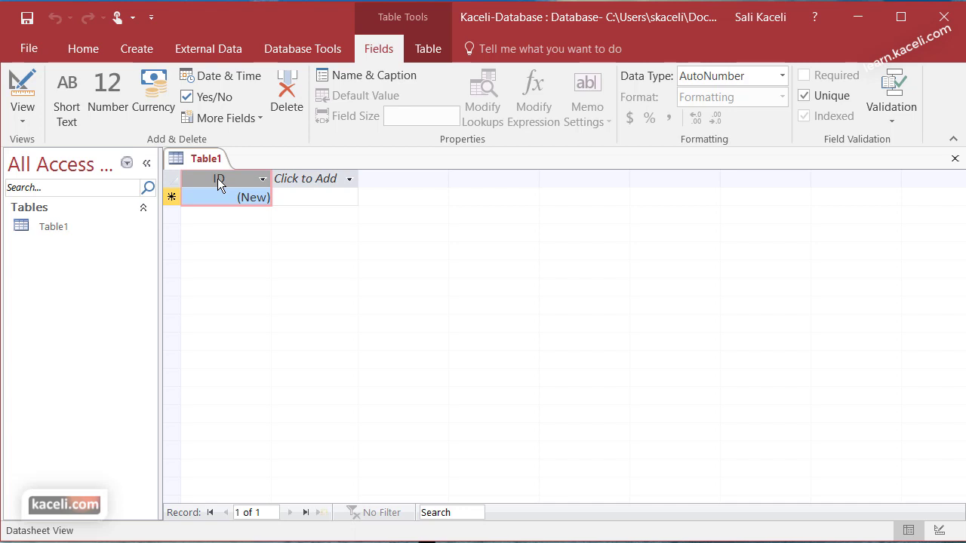
left_click_drag(217, 179, 217, 177)
double_click(223, 178)
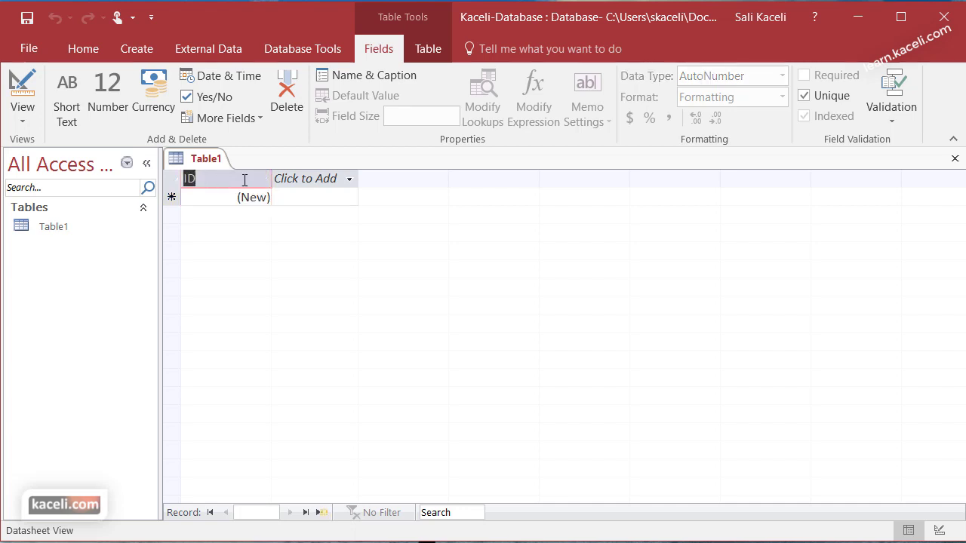
type("CustomerID")
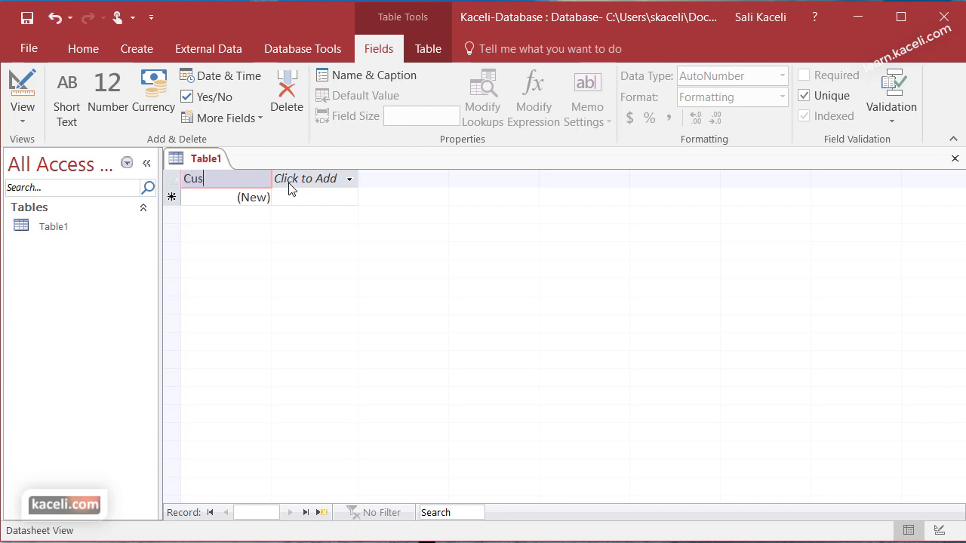
left_click(220, 195)
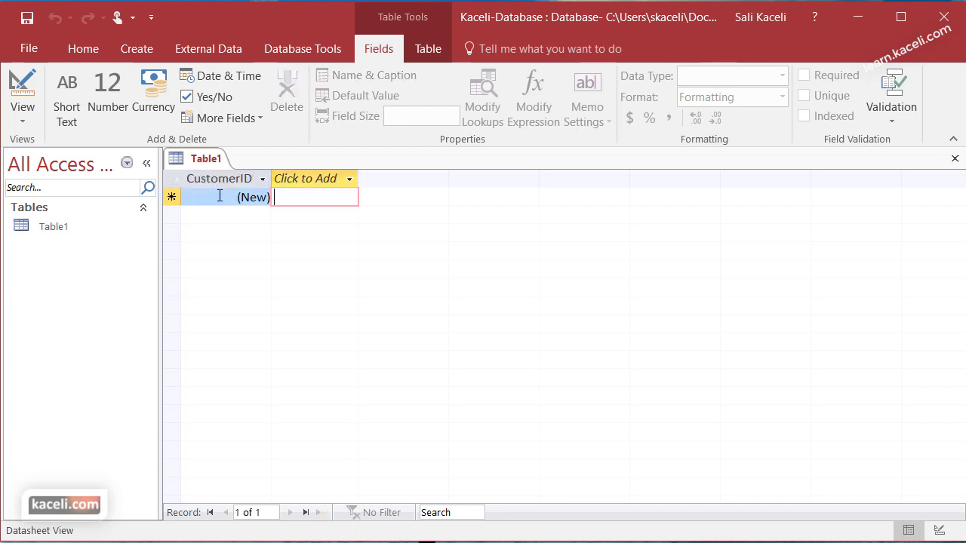
left_click(223, 197)
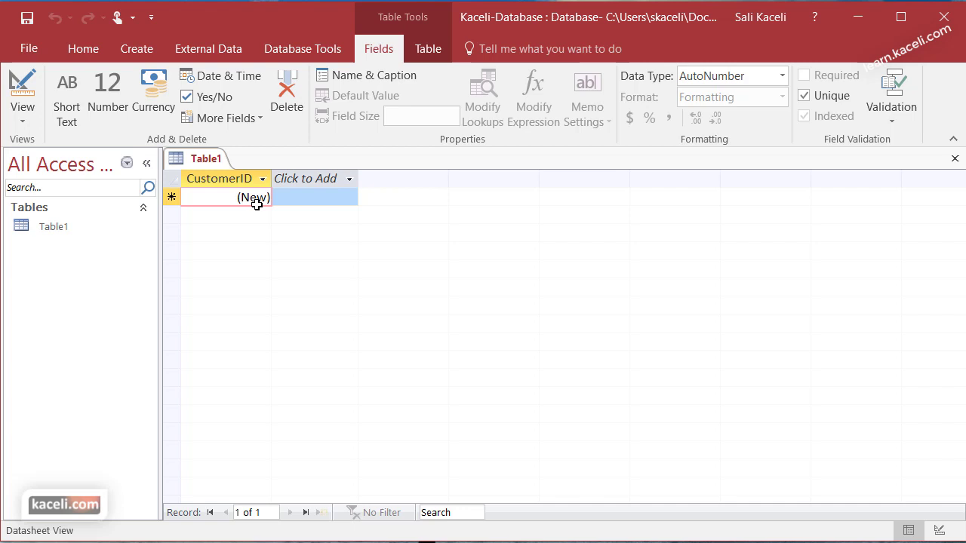
left_click(782, 77)
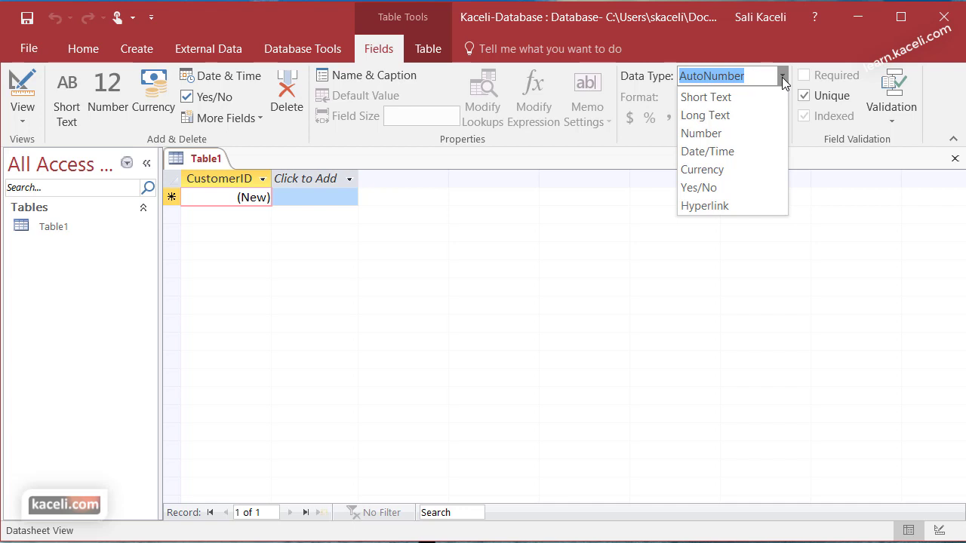
Step: Add FirstName and LastName as Short Text fields
left_click(305, 179)
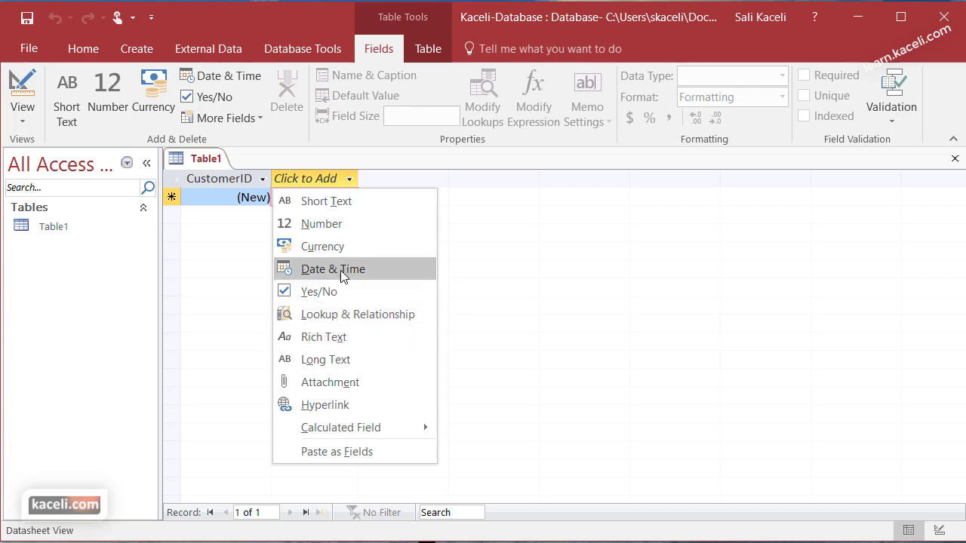
left_click(344, 208)
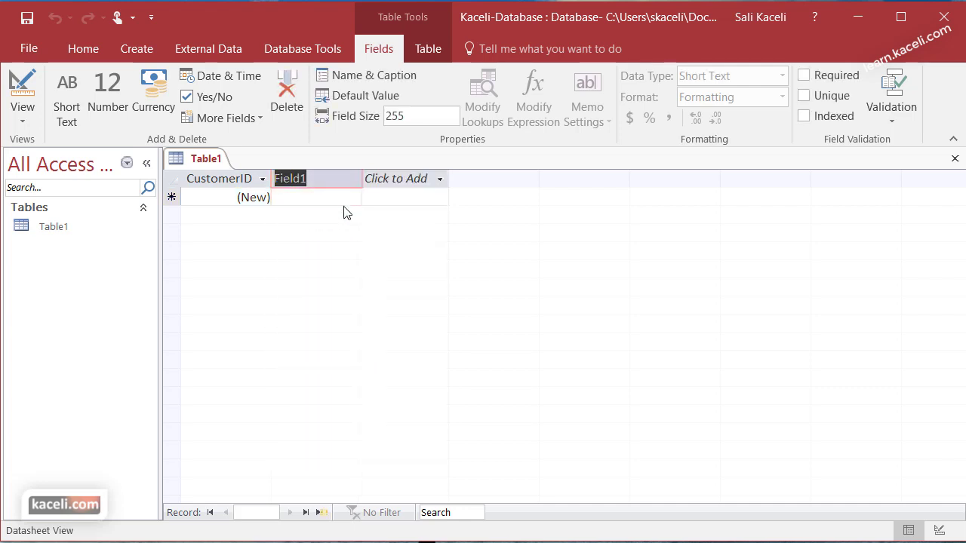
type("FirstName")
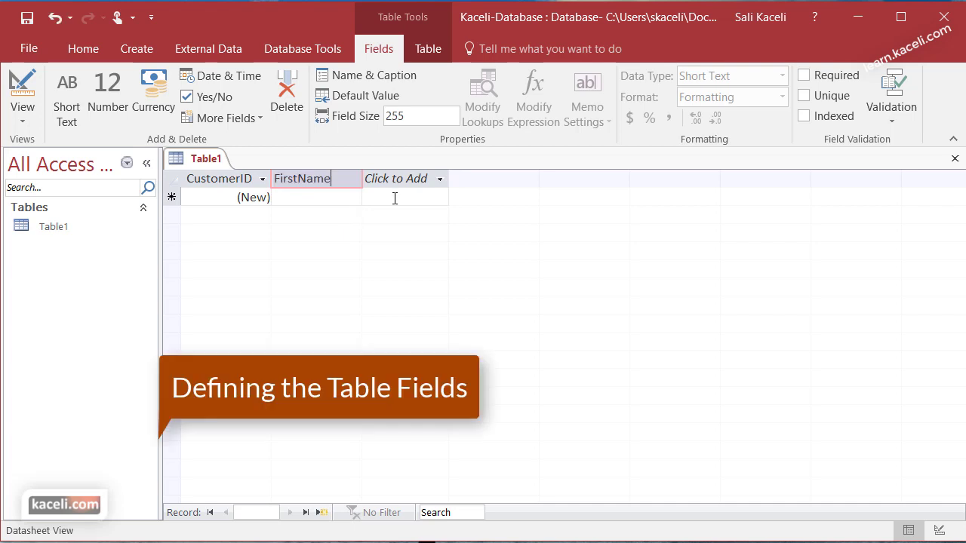
left_click(400, 182)
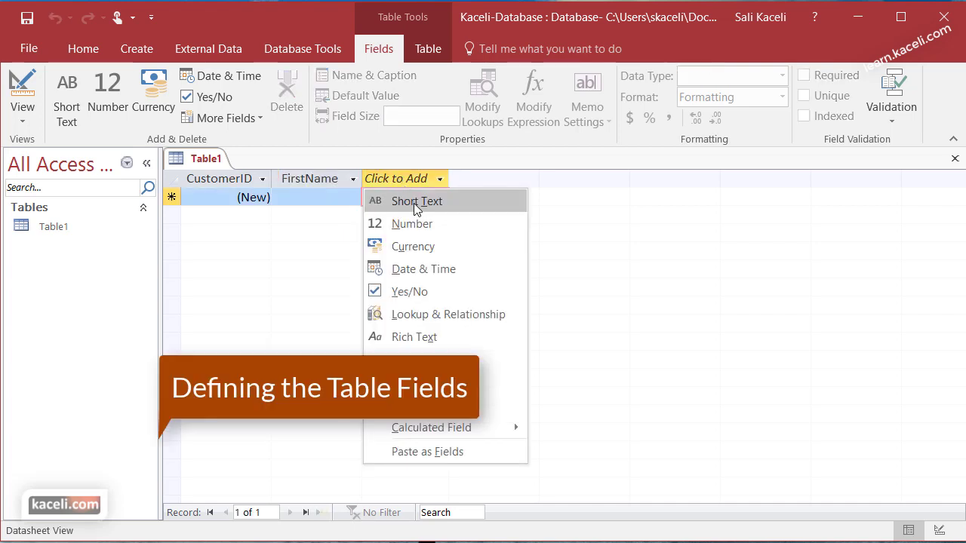
left_click(414, 203)
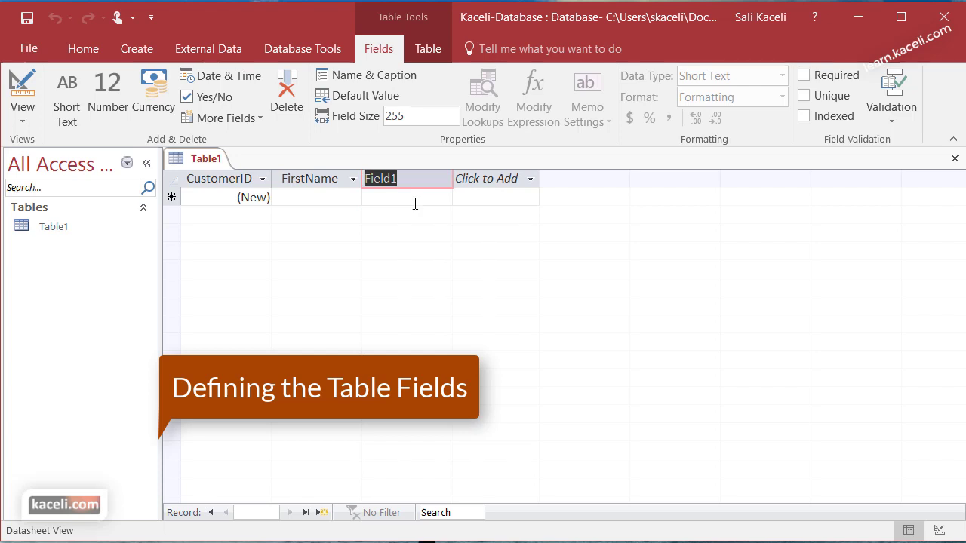
type("LastName")
key("Return")
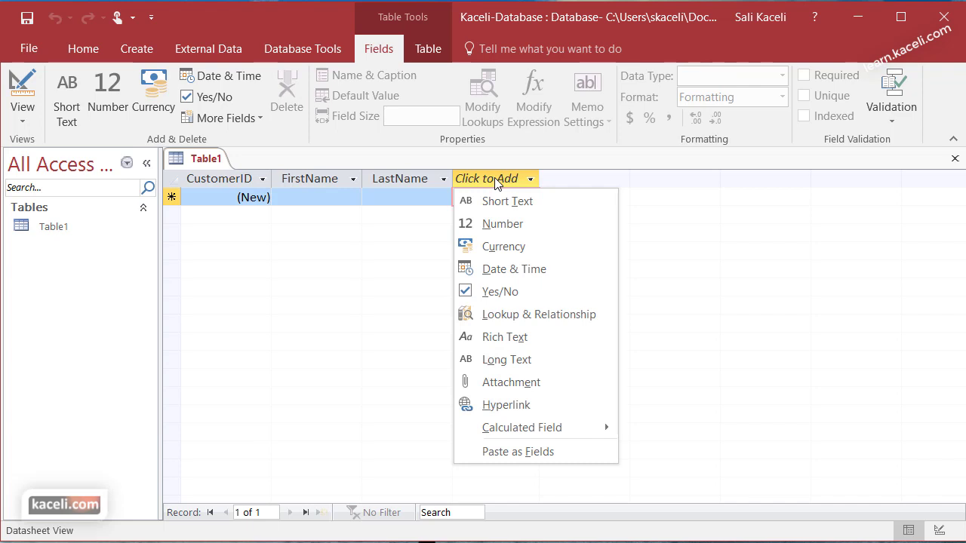
Step: Add StreetAddress, City and State Short Text fields and a ZipCode Number field
left_click(498, 202)
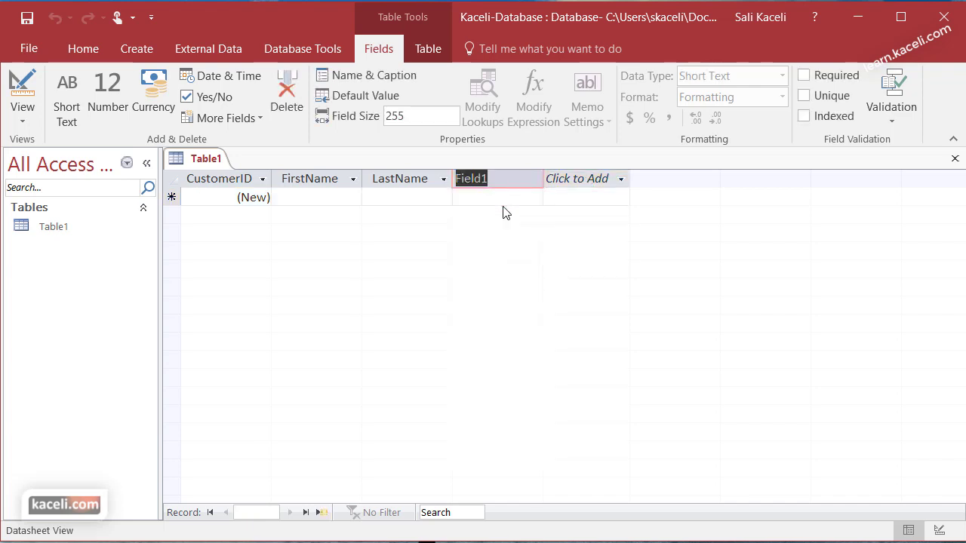
type("StreetAddress")
key("Tab")
left_click(584, 198)
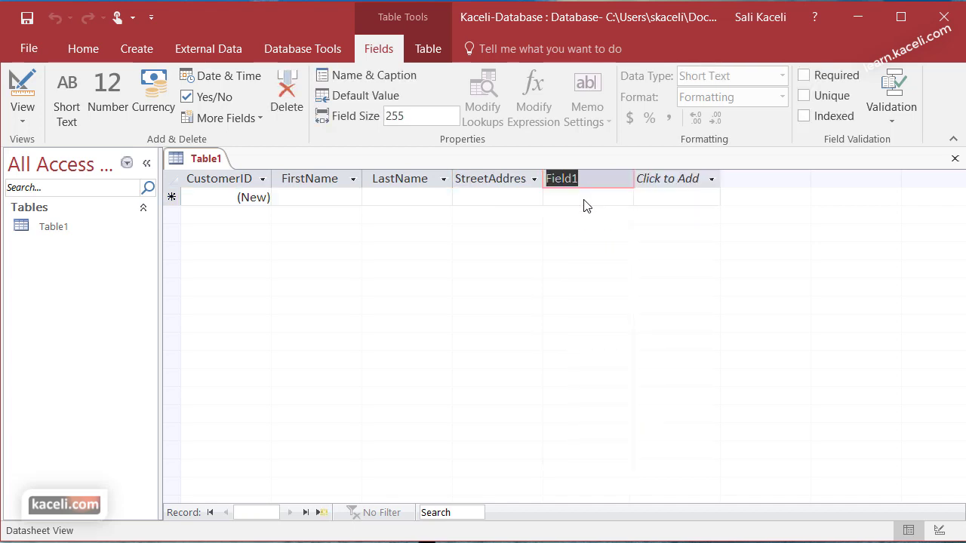
type("City")
key("Tab")
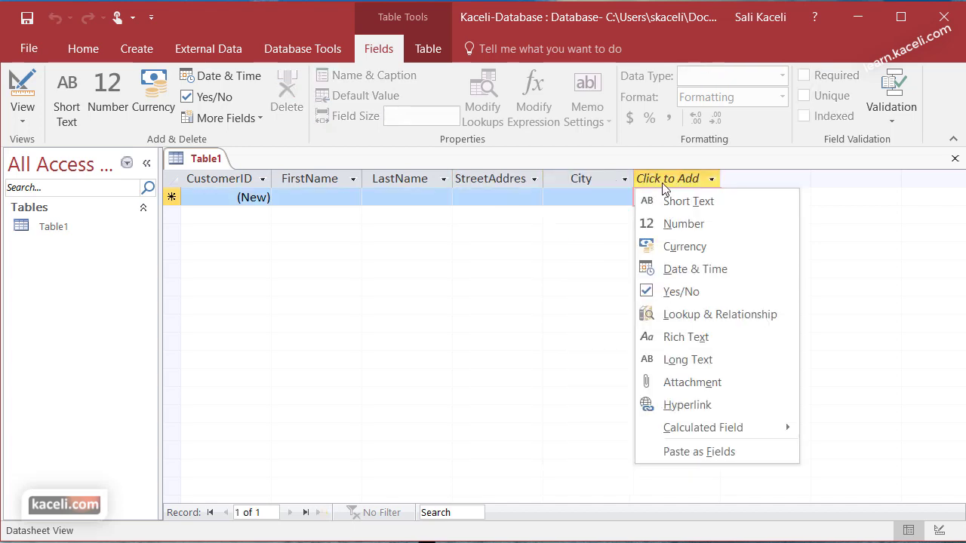
left_click(677, 200)
type("State")
key("Tab")
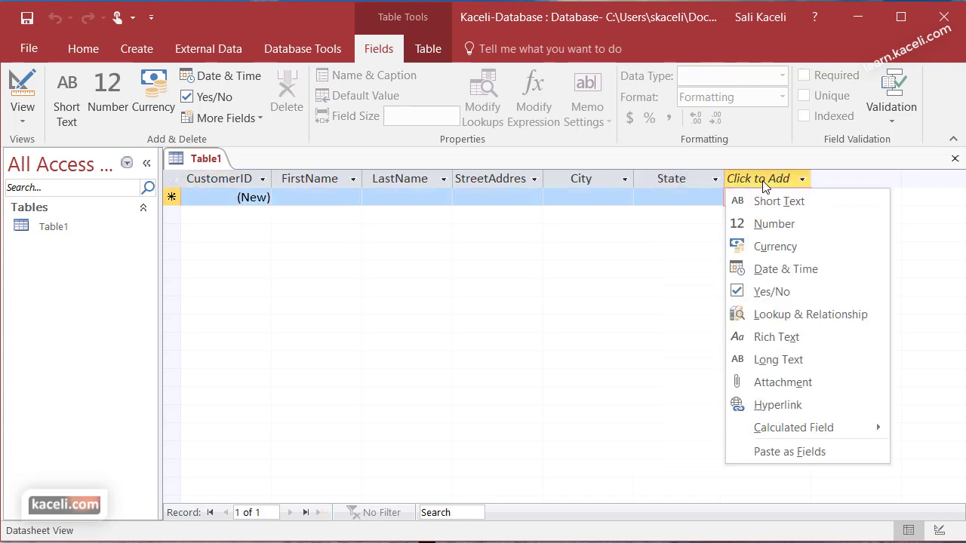
left_click(779, 224)
type("ZipCode")
key("Tab")
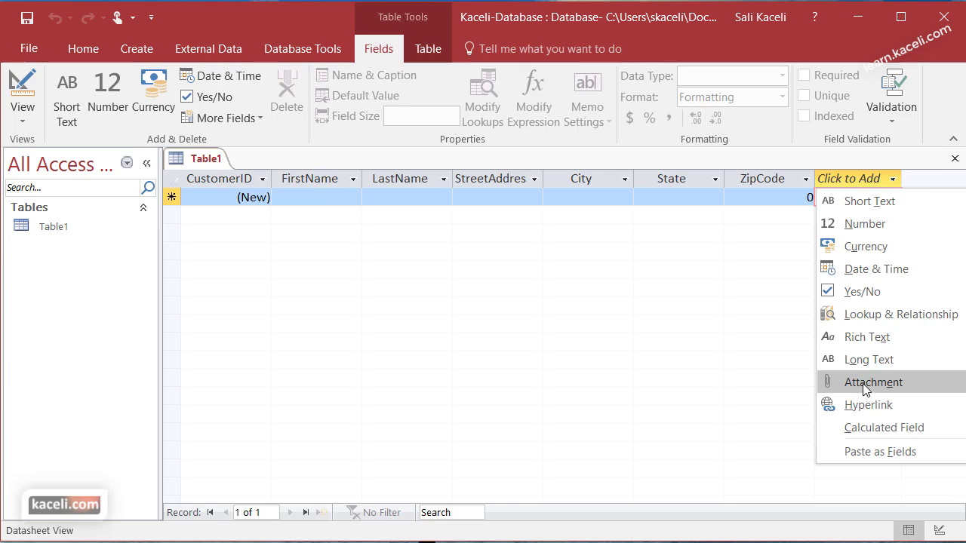
Step: Add an Attachment field after ZipCode and move out of the new column
left_click(866, 385)
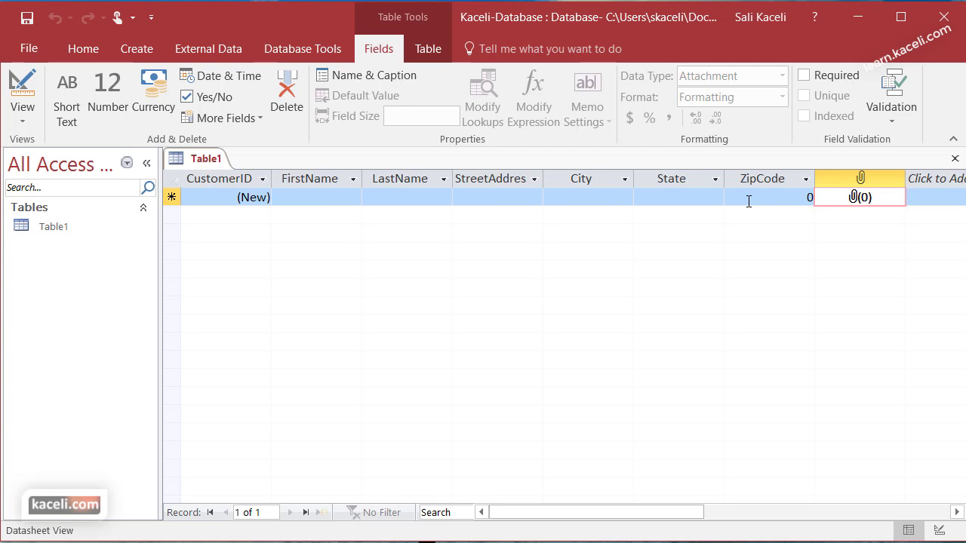
key("Tab")
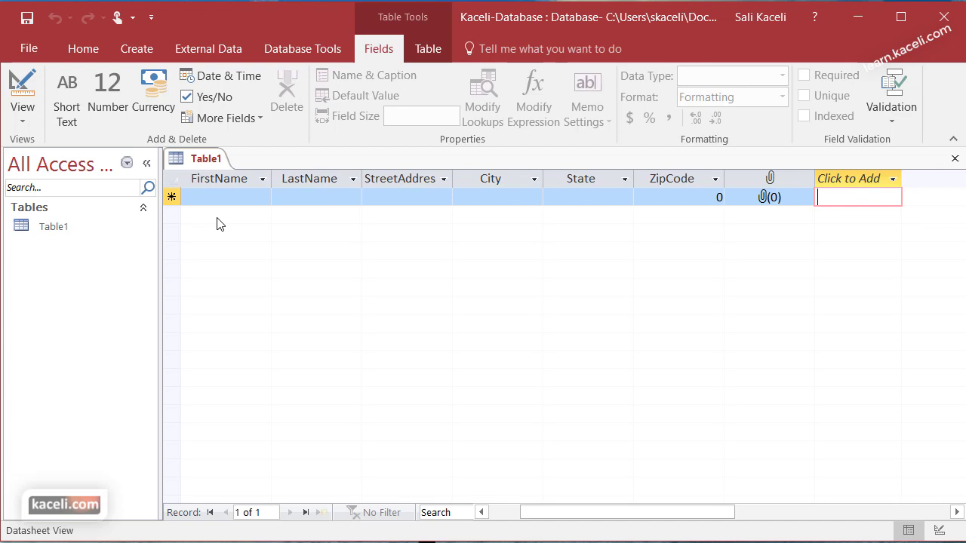
left_click(231, 199)
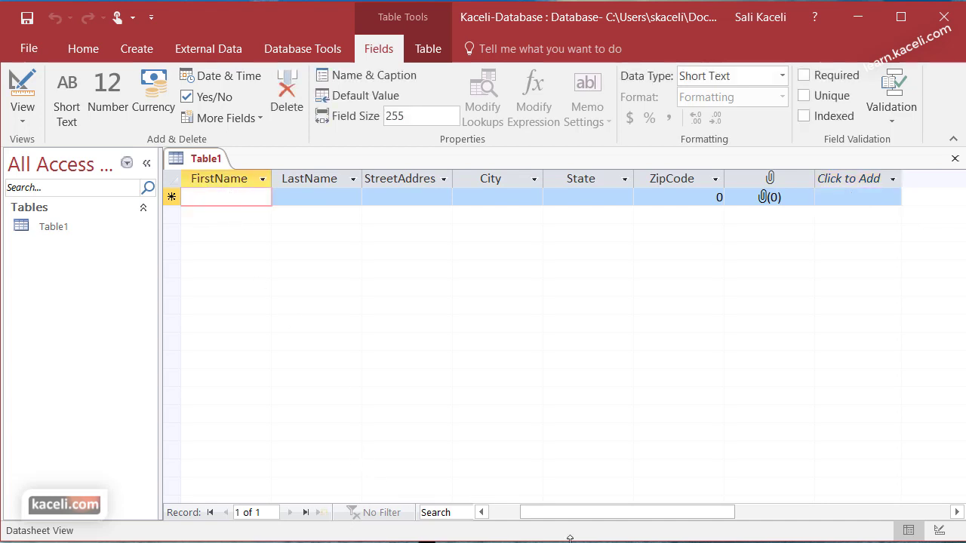
left_click(514, 511)
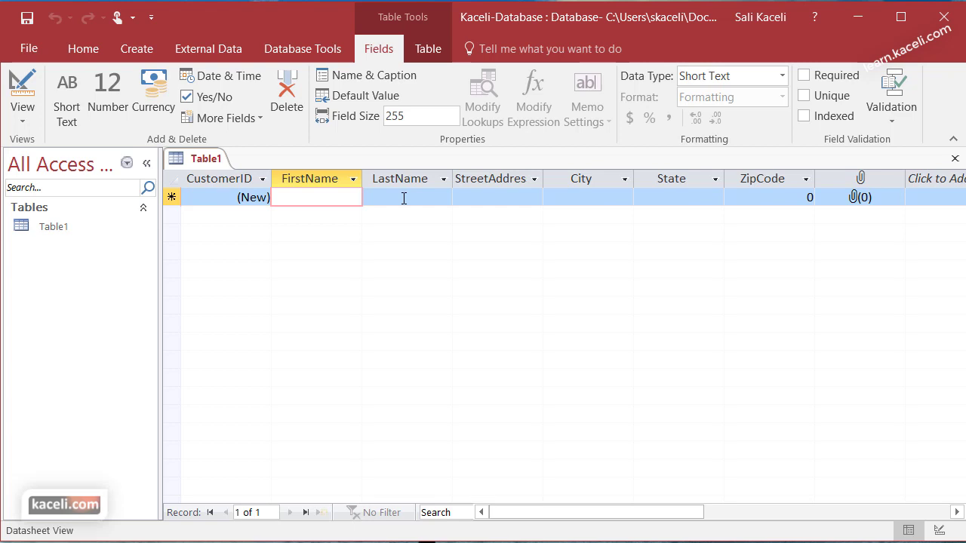
left_click(755, 199)
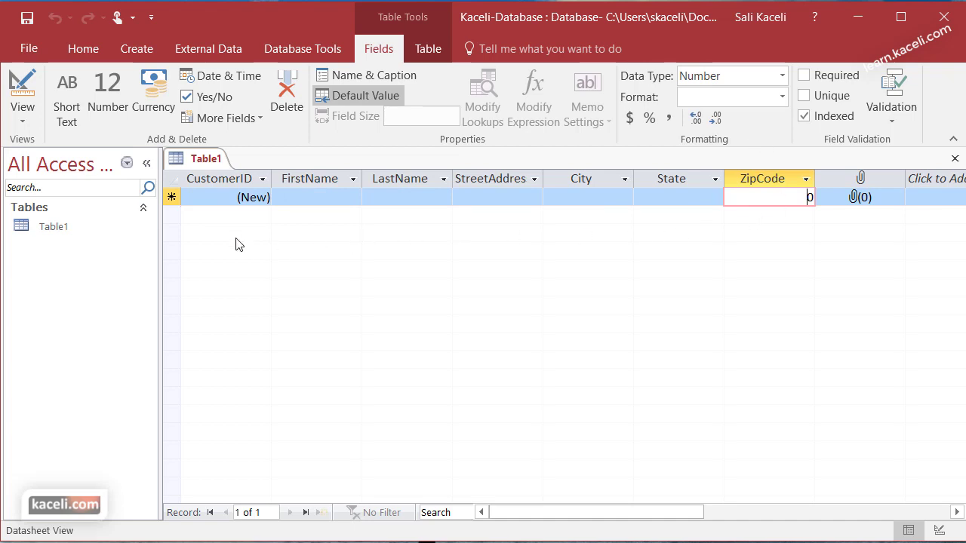
left_click(300, 195)
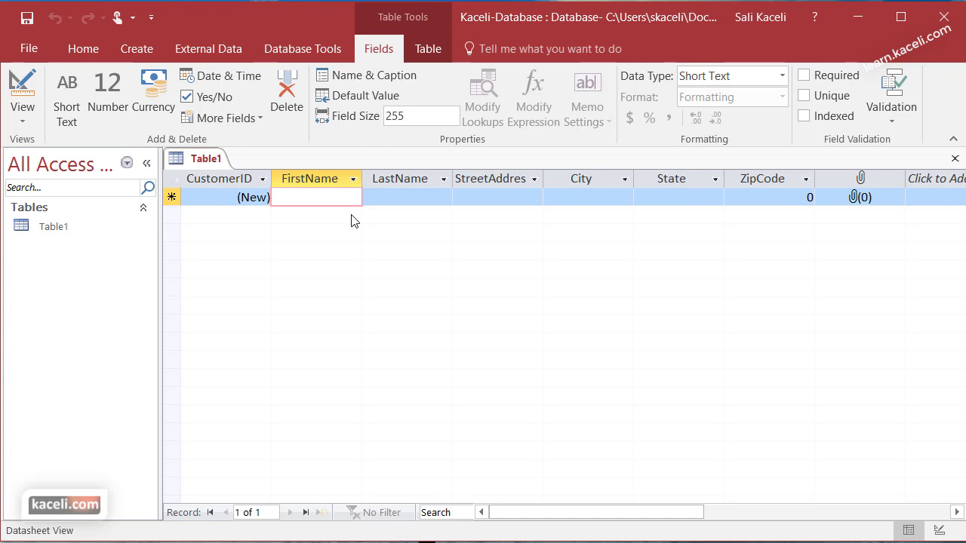
Step: Enter a first customer record (New York, NY, 12345) and a second customer's first and last names
type("Sa")
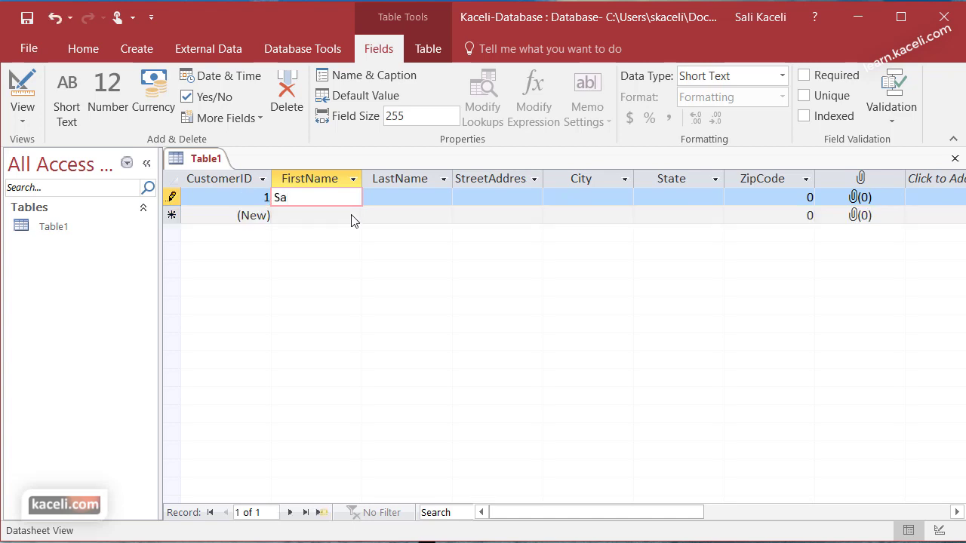
type("li\tKaceli\t1 Street Rd.")
type("New York\tNY\t")
type("12345")
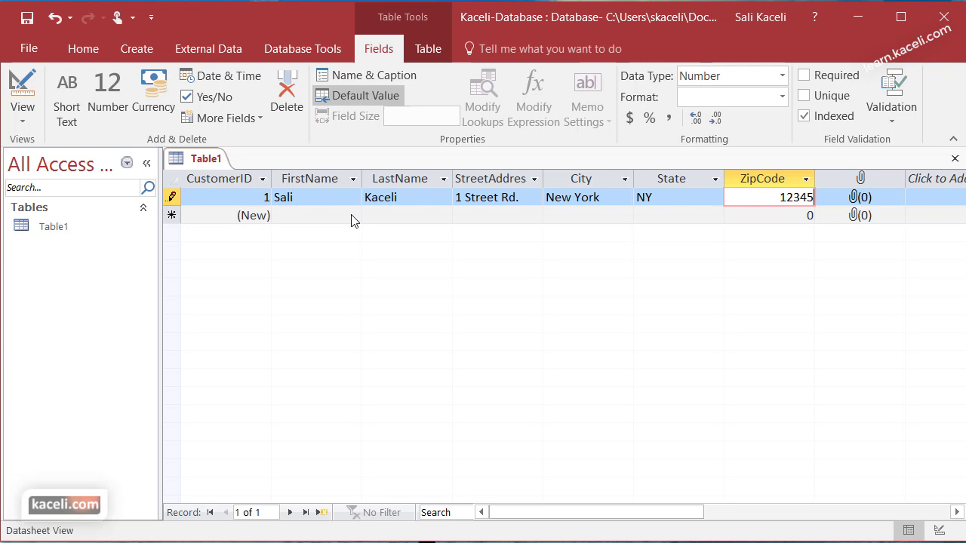
key("Tab")
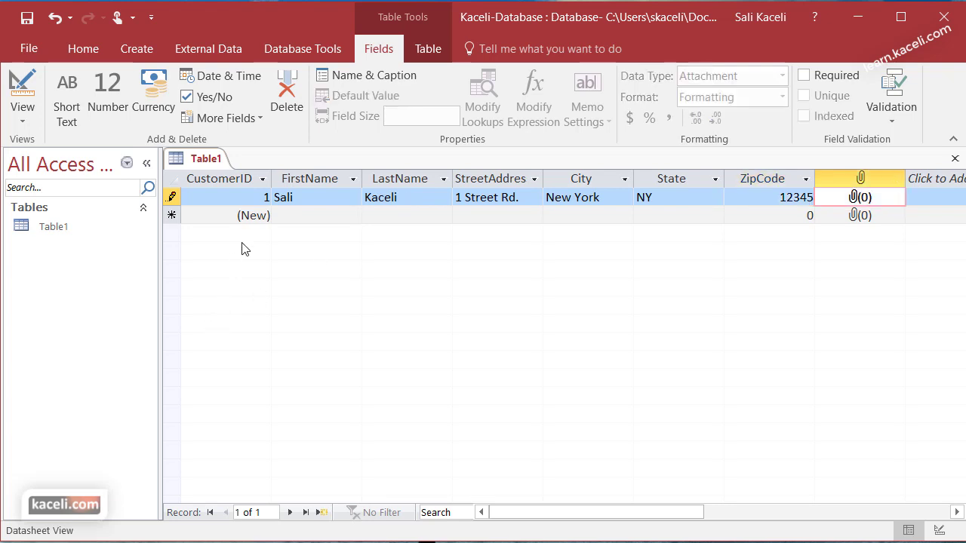
left_click(290, 219)
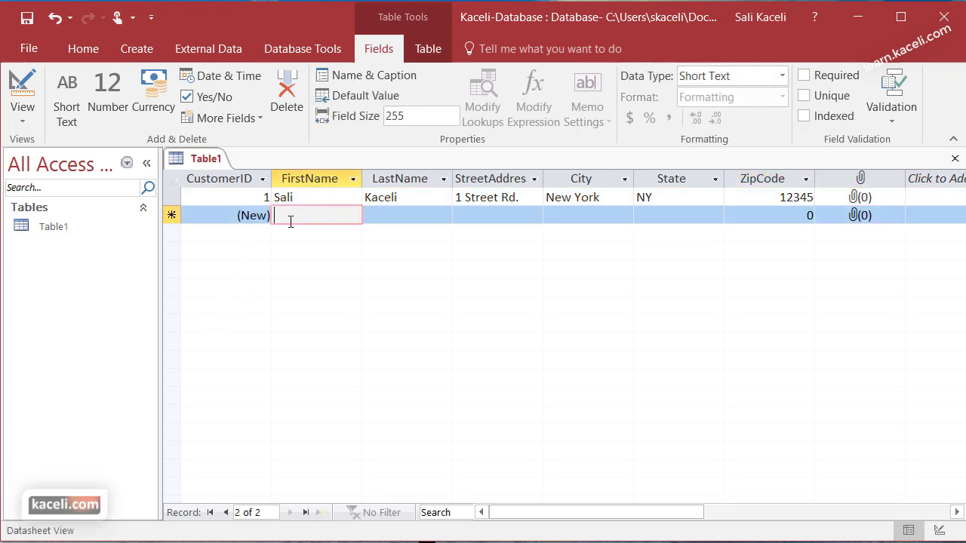
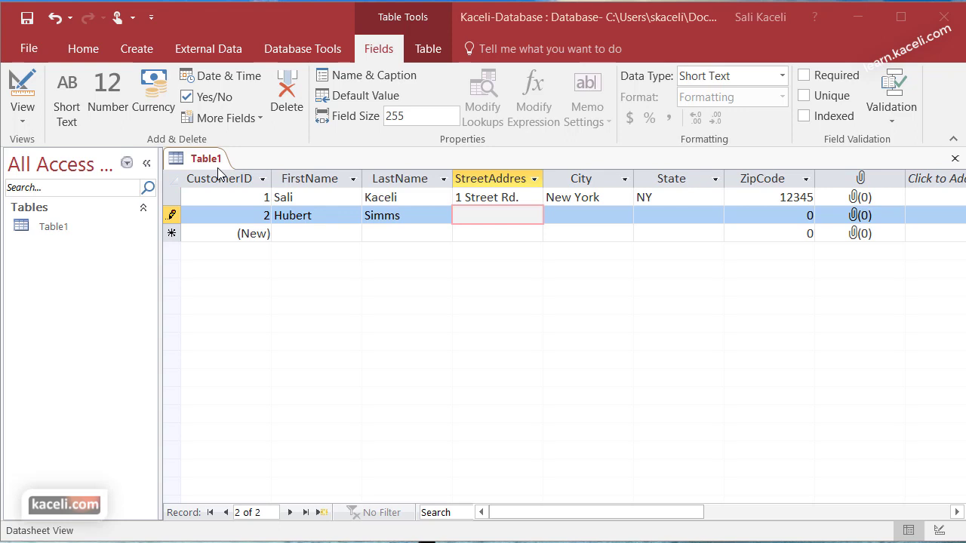
left_click(614, 198)
left_click(664, 201)
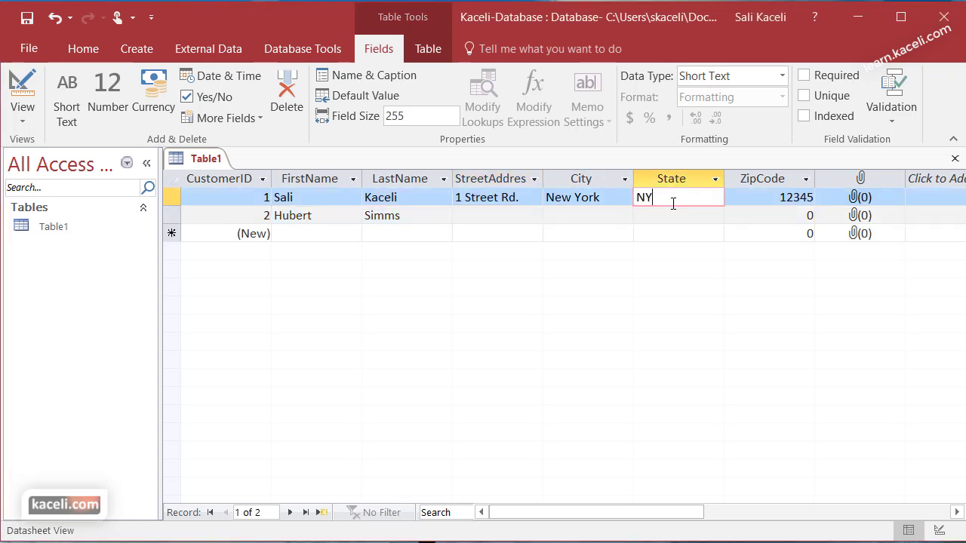
left_click(768, 199)
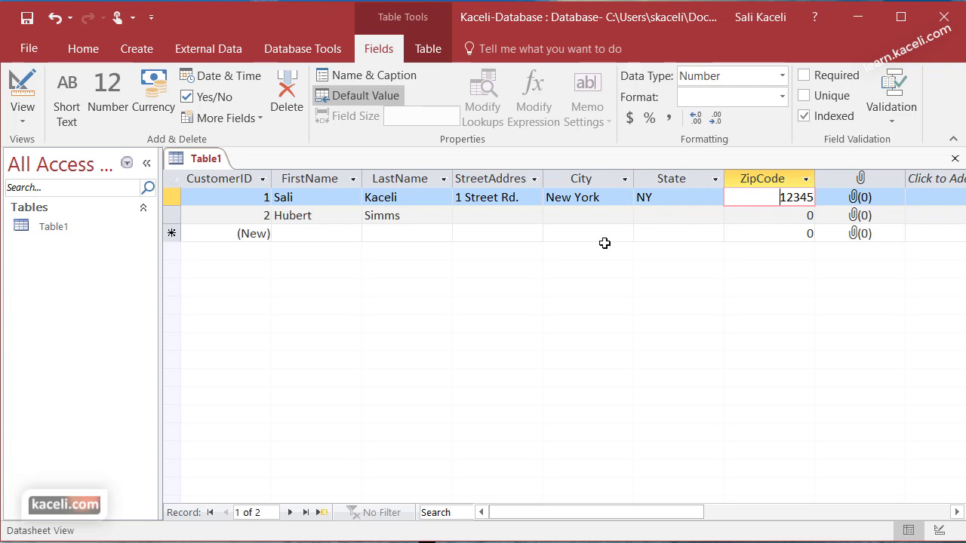
left_click(306, 235)
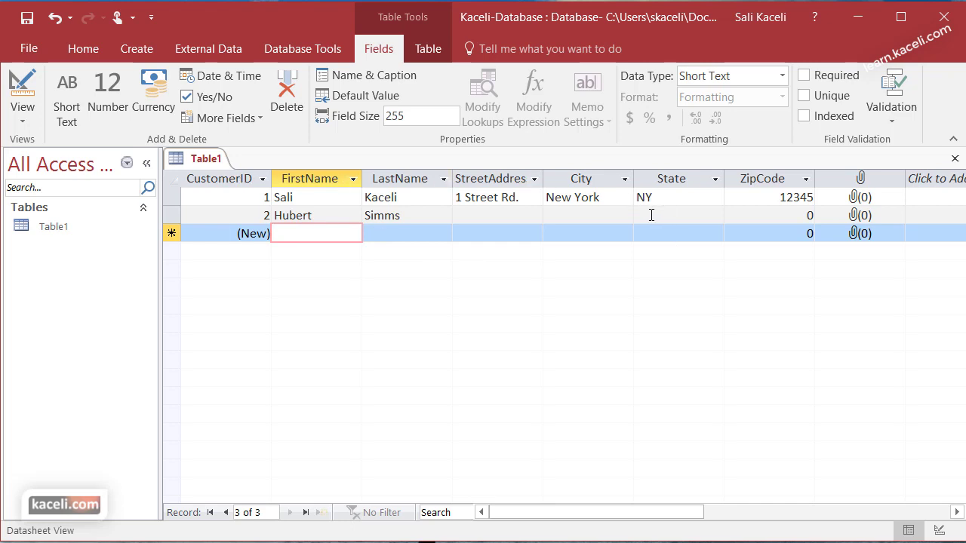
Step: Close Table1, saving it as Customer Information
left_click(955, 160)
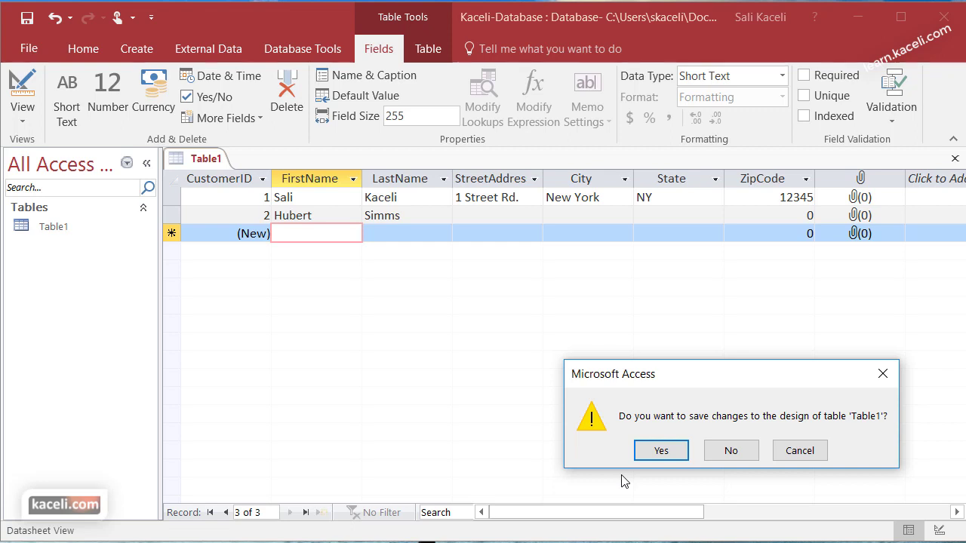
left_click(661, 451)
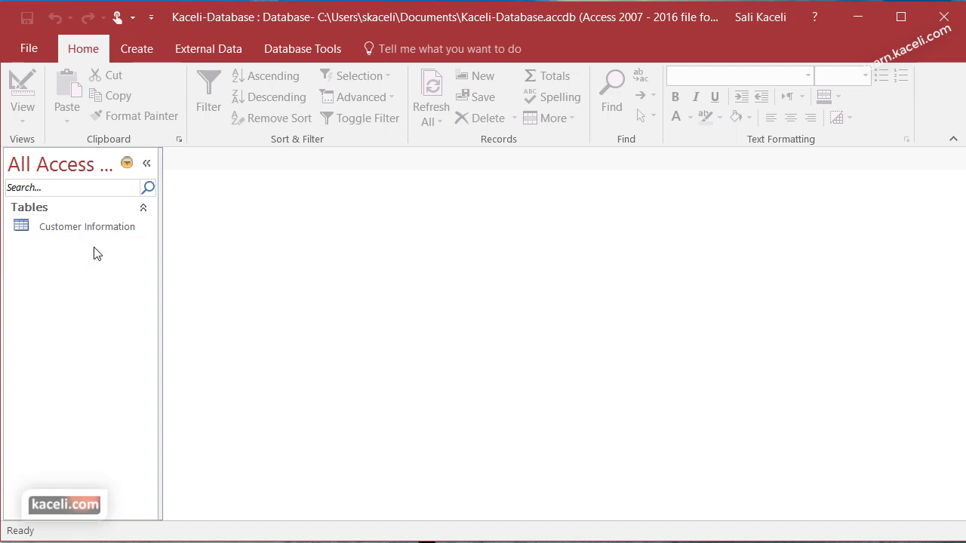
Step: Open the Customer Information table in datasheet view and drop down the View list
left_click(77, 230)
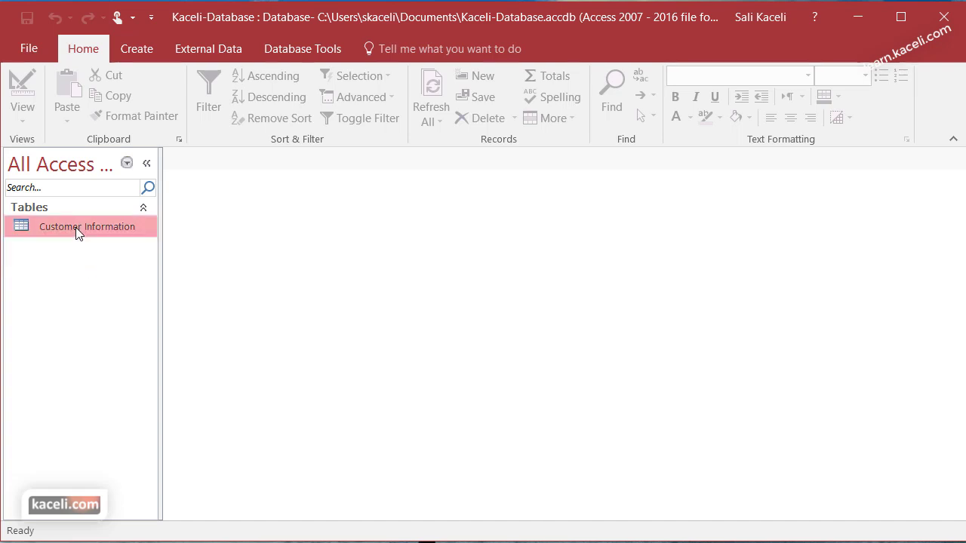
double_click(79, 233)
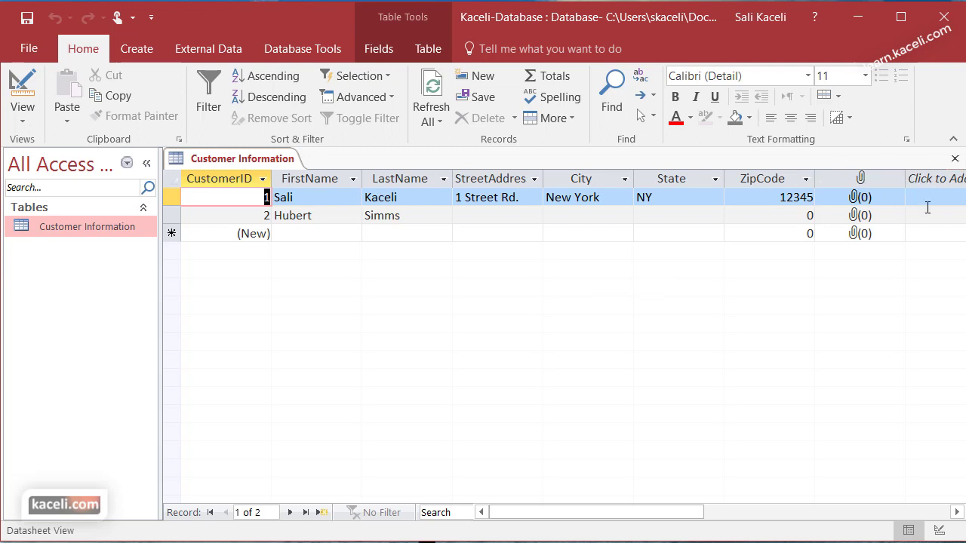
left_click(956, 513)
left_click(957, 512)
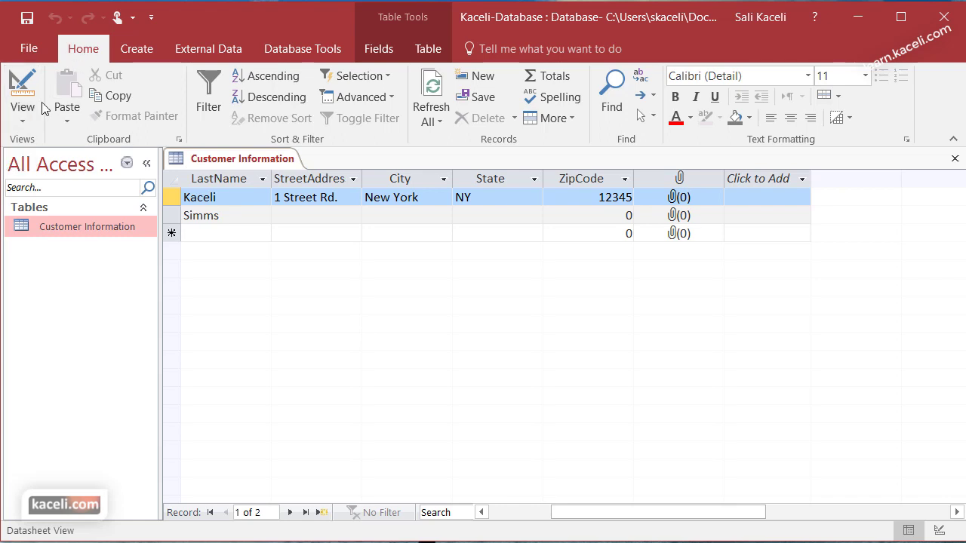
left_click(25, 125)
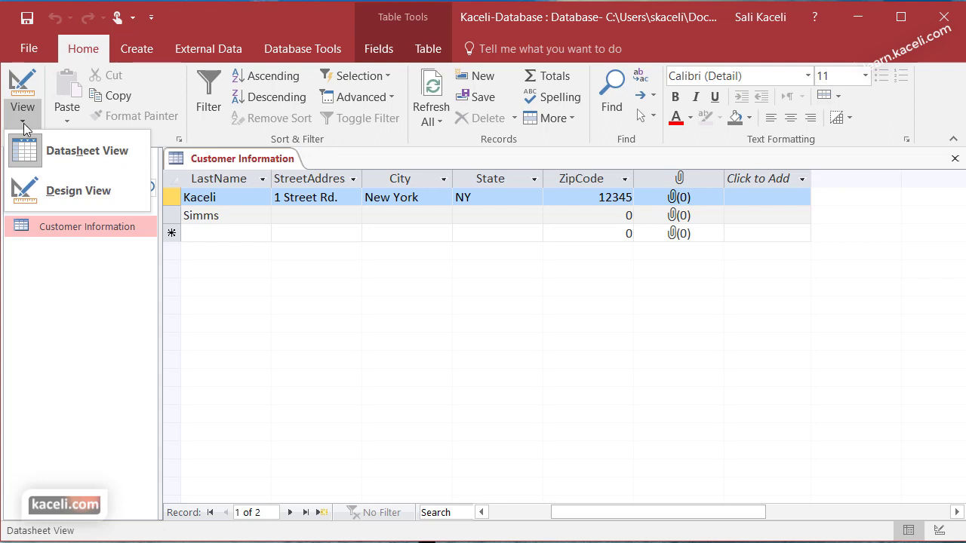
Step: Switch Customer Information to Design View and check the FirstName, LastName and ZipCode data types
left_click(56, 192)
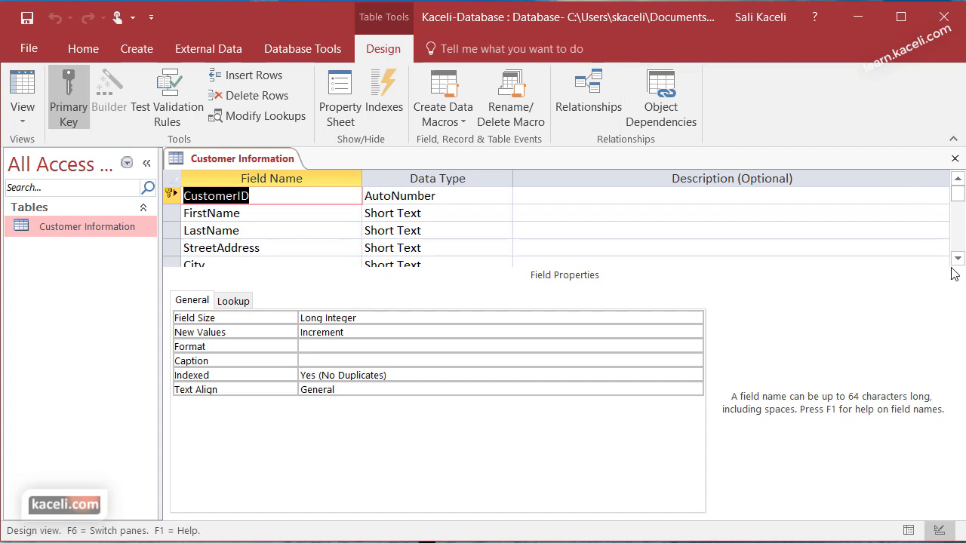
left_click(399, 215)
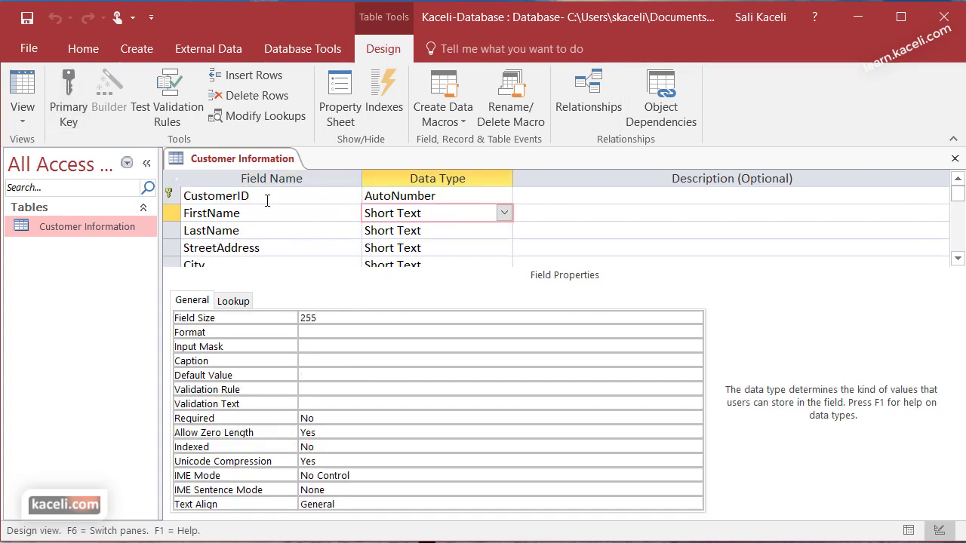
left_click(296, 212)
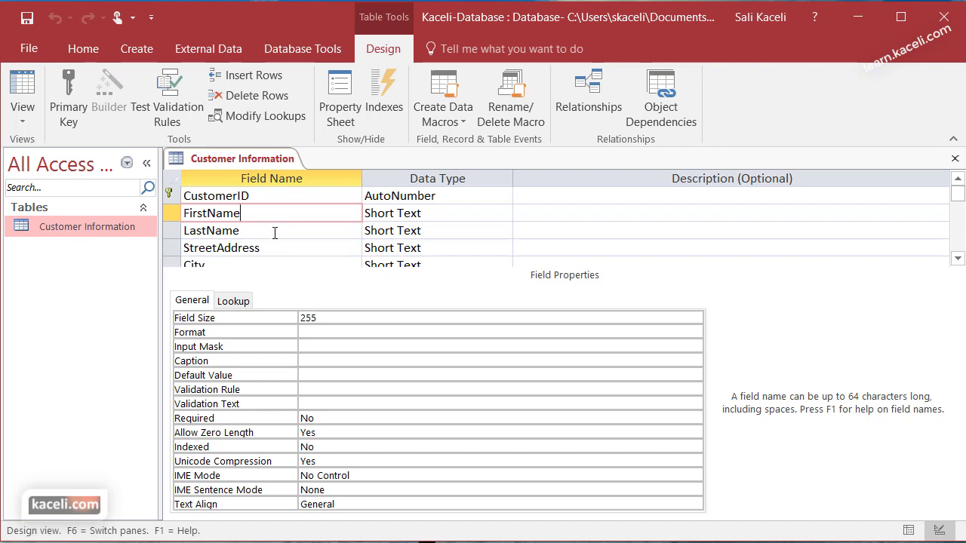
left_click(265, 233)
left_click(409, 230)
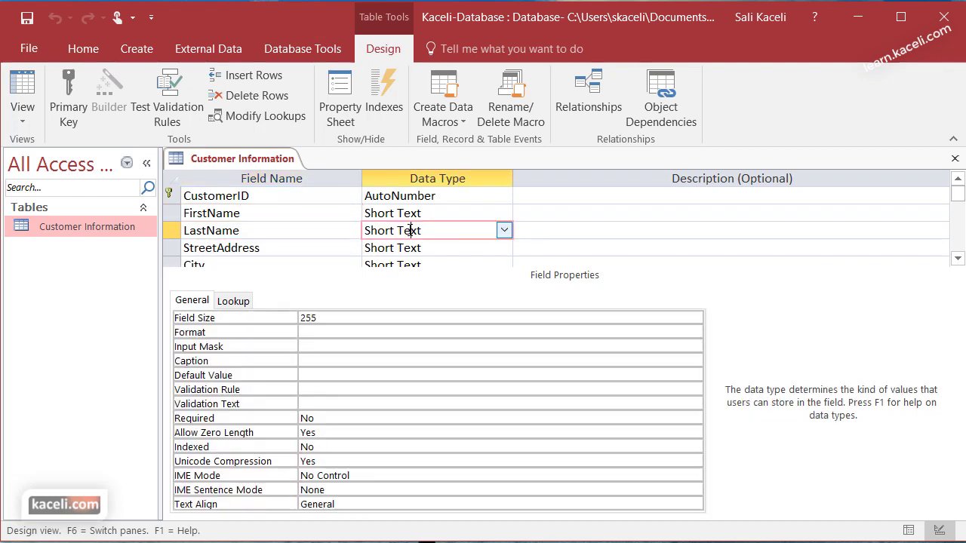
scroll(469, 239, "down", 1)
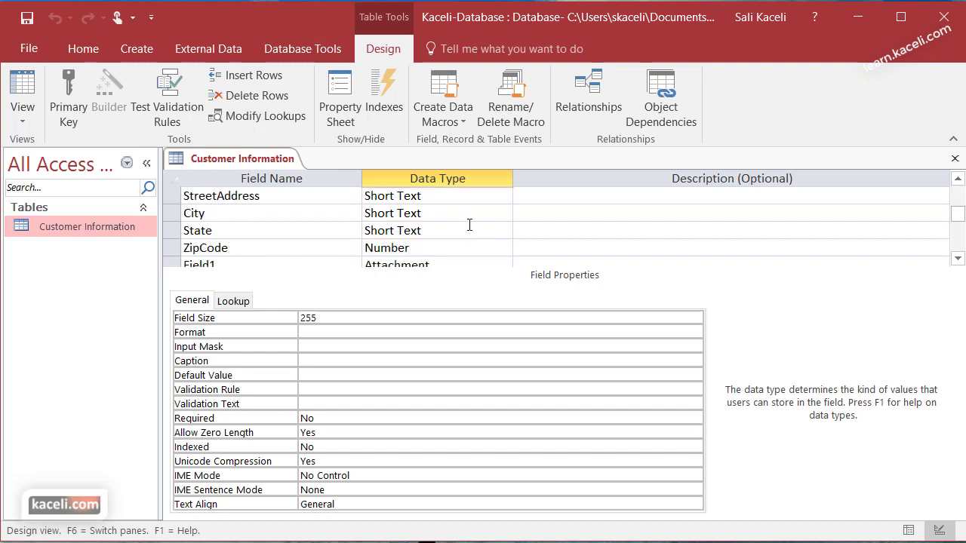
left_click(415, 249)
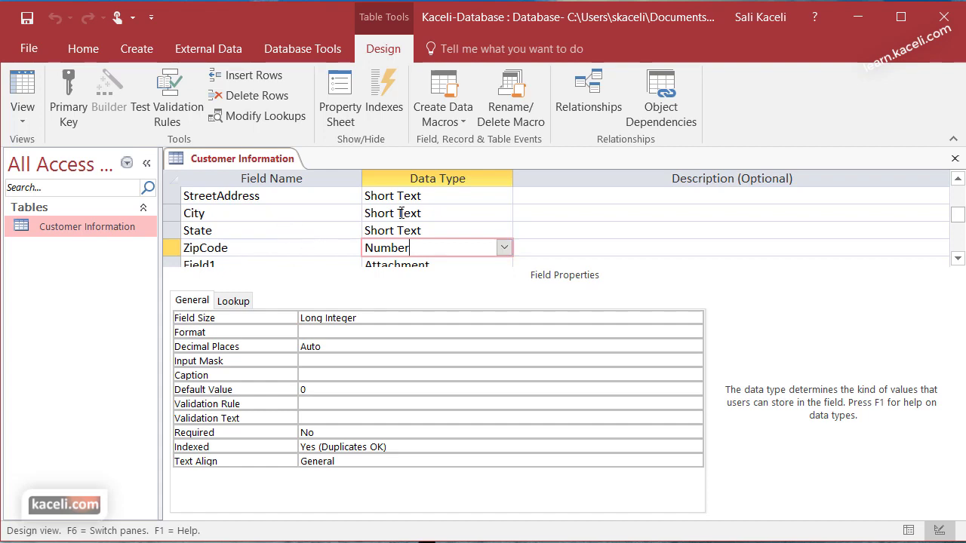
Step: Inspect the City field's properties, noting its Field Size of 255
key("Up")
left_click(446, 209)
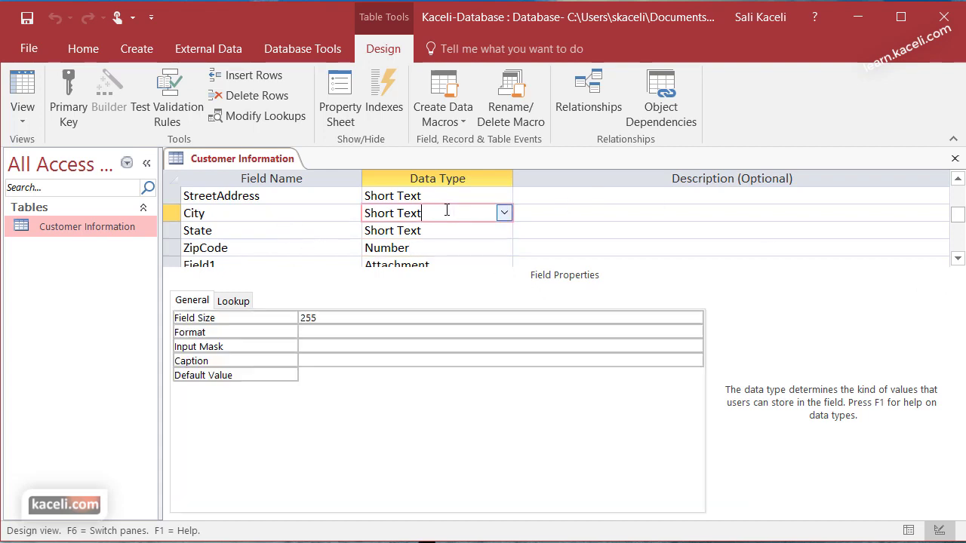
left_click(338, 317)
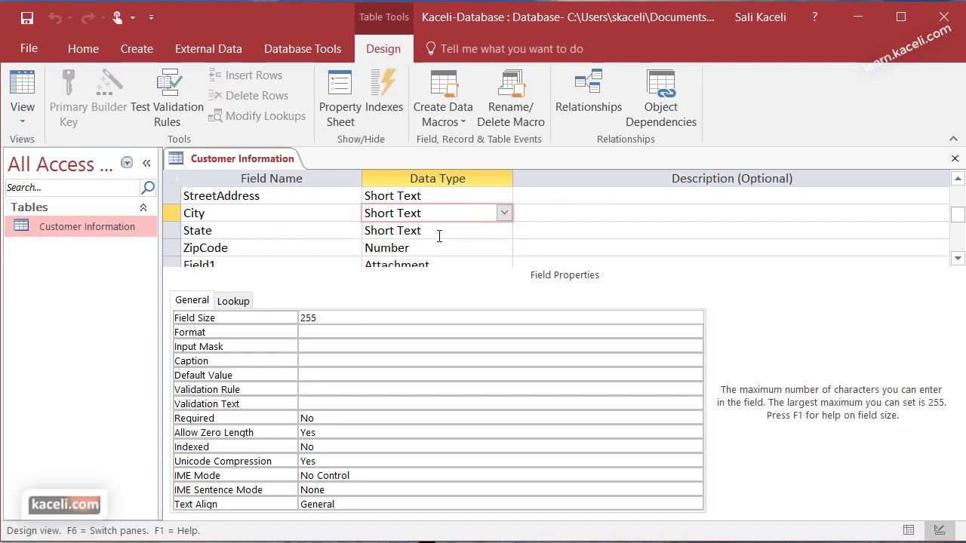
Step: Change the State field's Field Size from 255 to 40
left_click(439, 232)
left_click(317, 318)
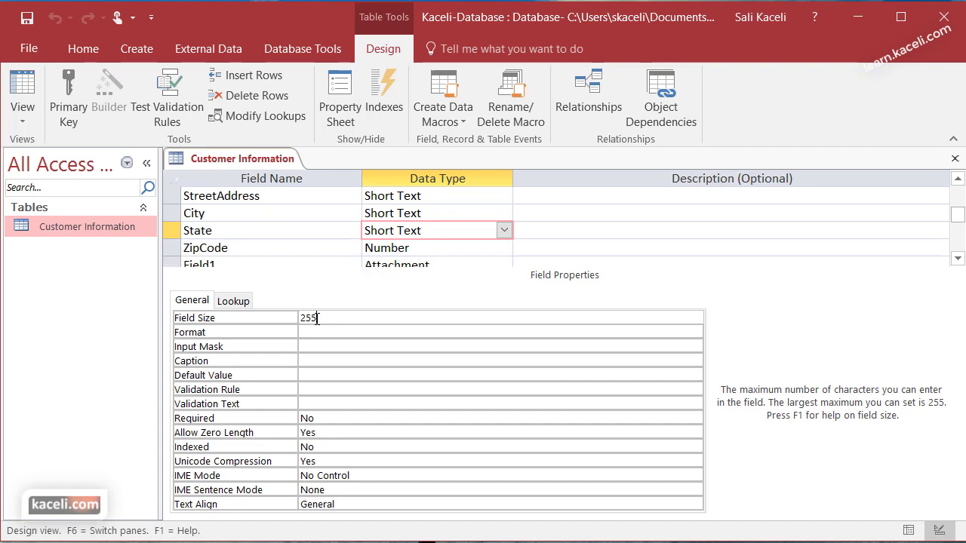
left_click_drag(317, 318, 299, 317)
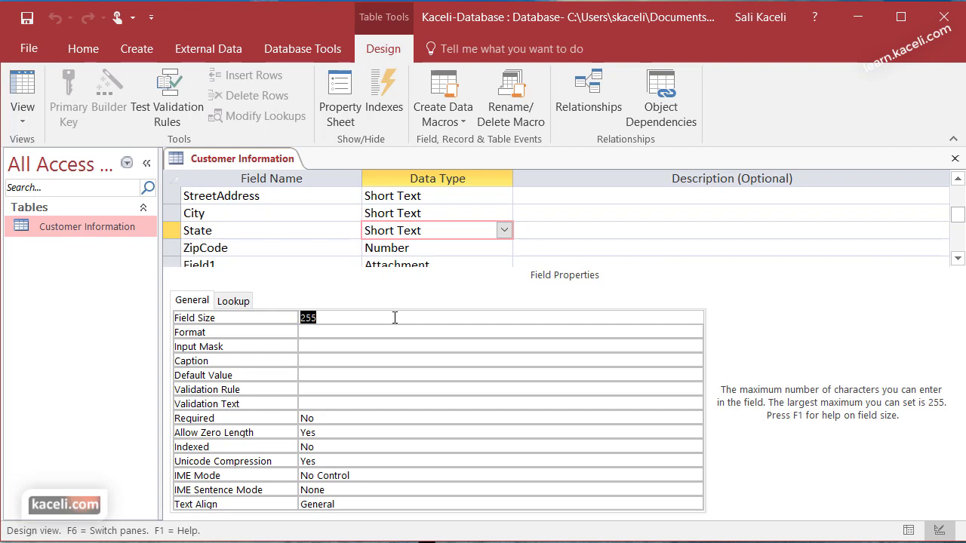
type("40")
left_click(330, 332)
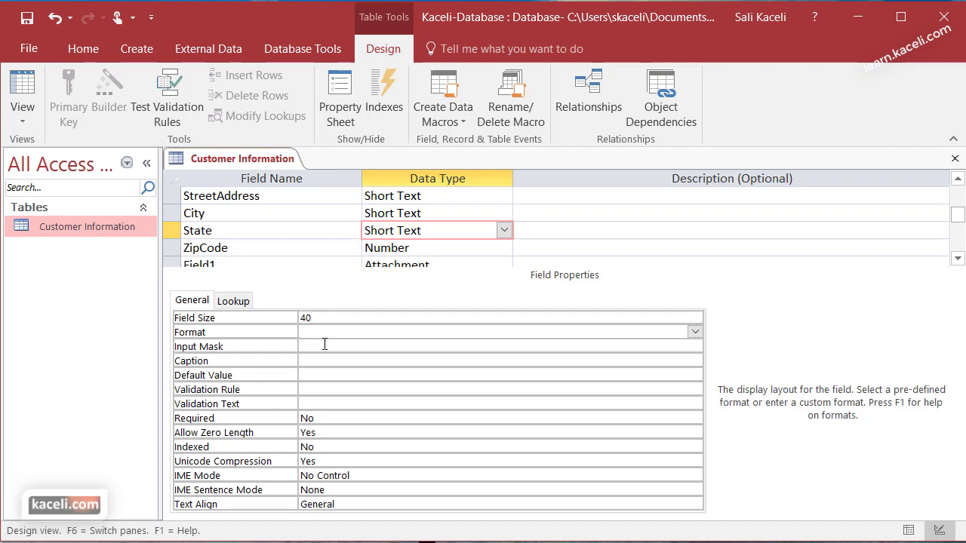
left_click(323, 347)
left_click(333, 377)
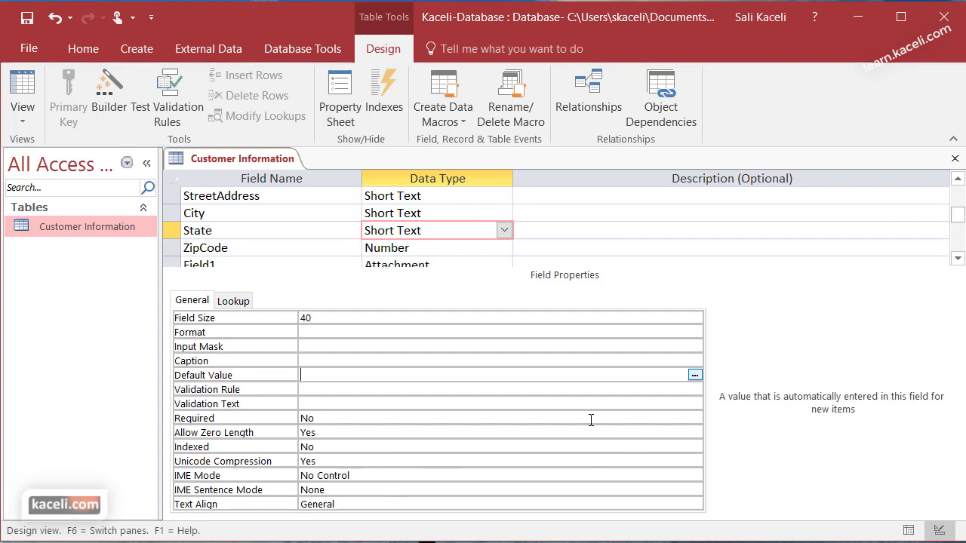
left_click(384, 98)
Step: Drag the State field row to sit directly after StreetAddress
scroll(278, 242, "up", 1)
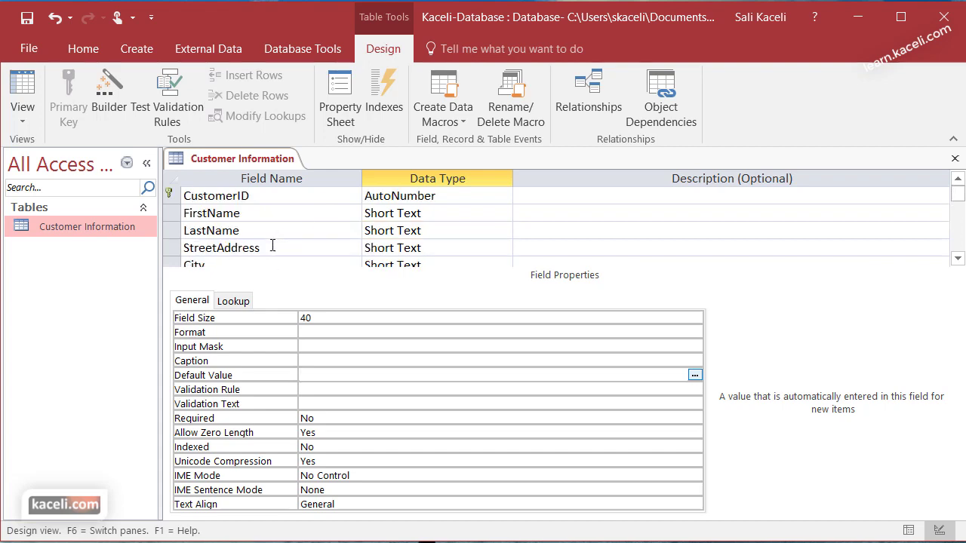
scroll(249, 240, "down", 1)
left_click(173, 227)
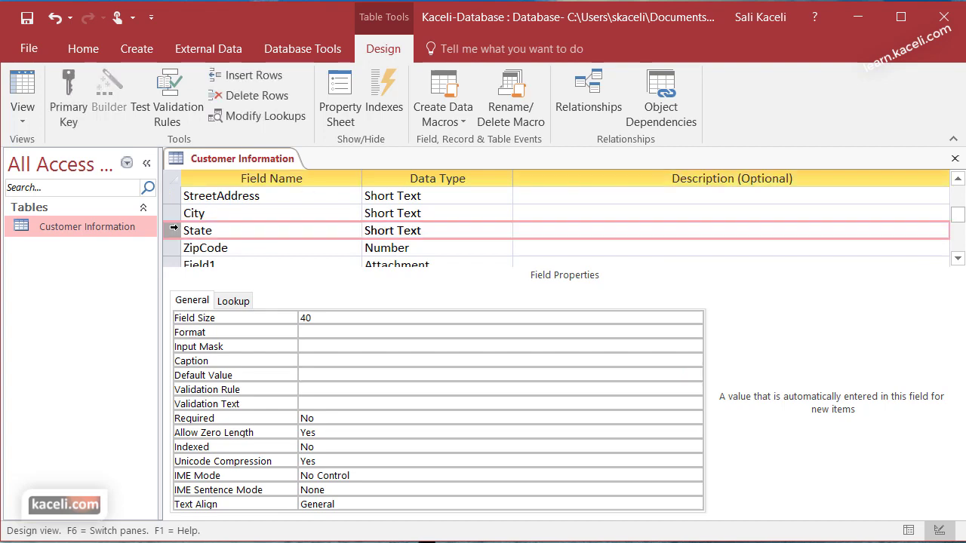
left_click_drag(174, 231, 178, 217)
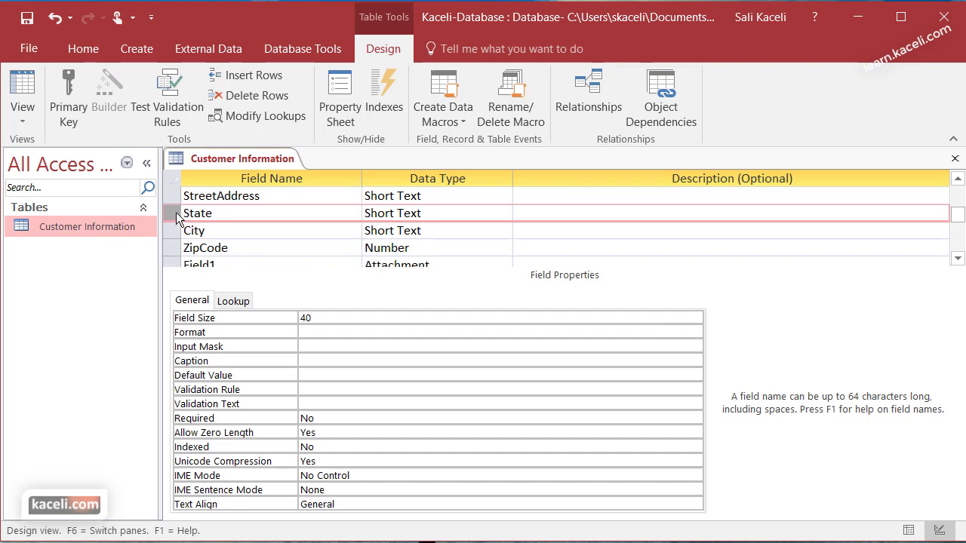
left_click_drag(178, 217, 181, 252)
scroll(602, 258, "down", 1)
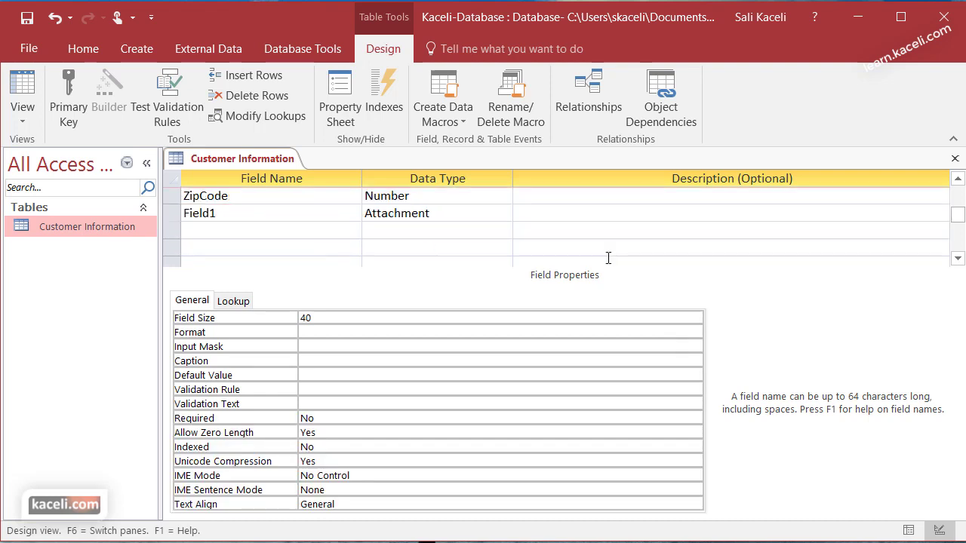
Step: Add a Comments field with the Long Text data type in the first empty row
left_click(212, 232)
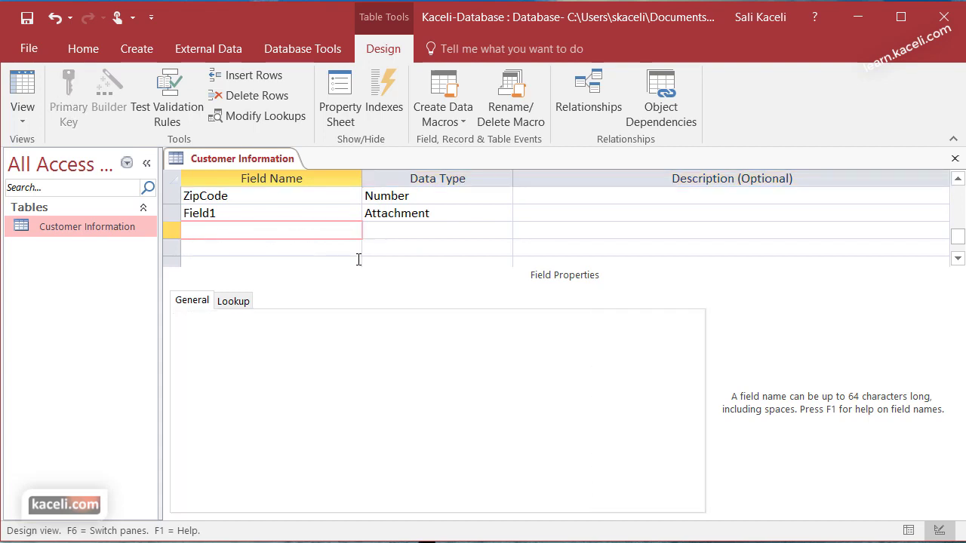
type("Comments")
key("Tab")
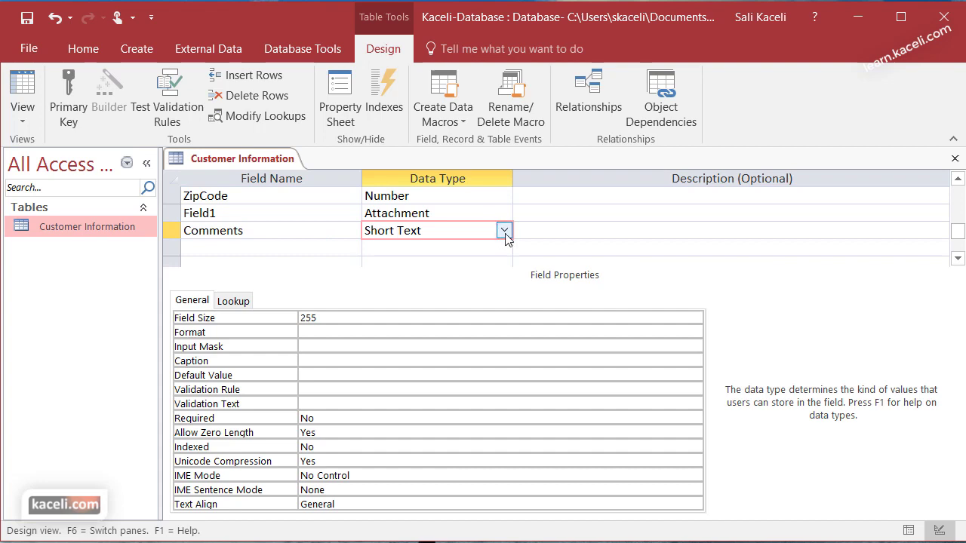
left_click(504, 231)
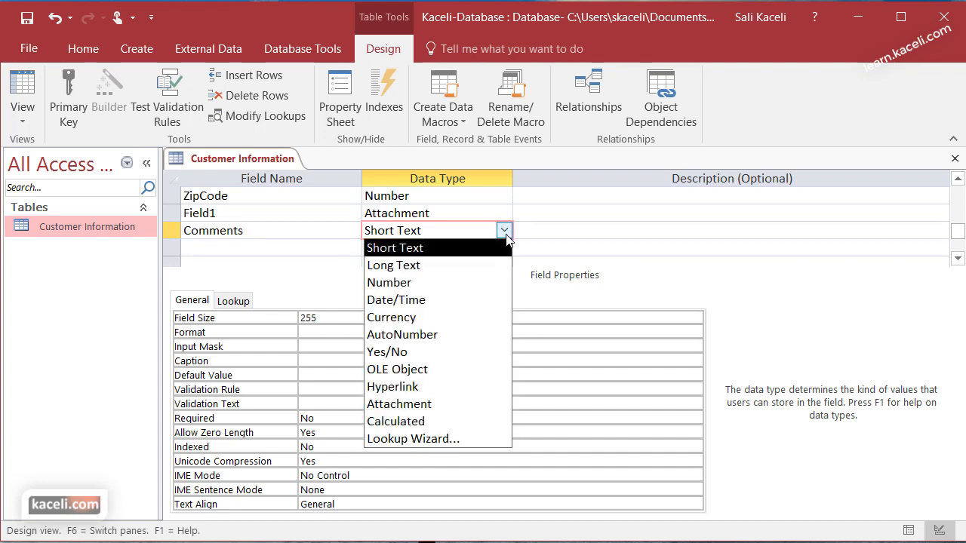
left_click(438, 266)
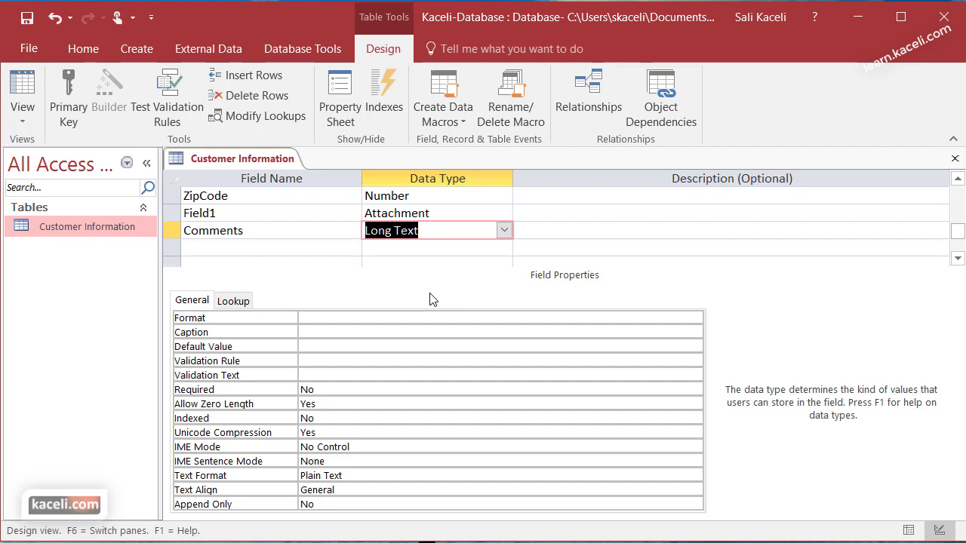
left_click(577, 246)
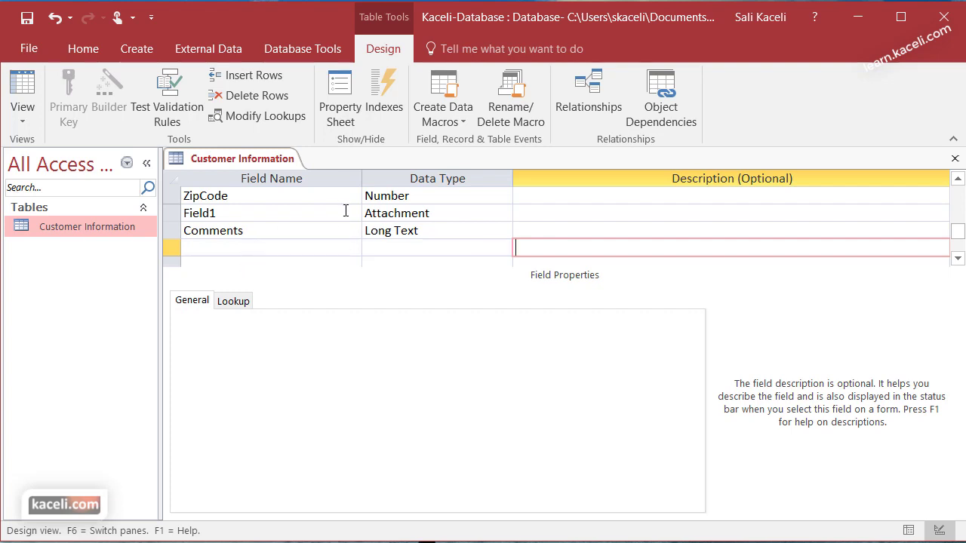
Step: Close the Customer Information design, saving changes and accepting the possible data-loss warning
scroll(346, 211, "up", 5)
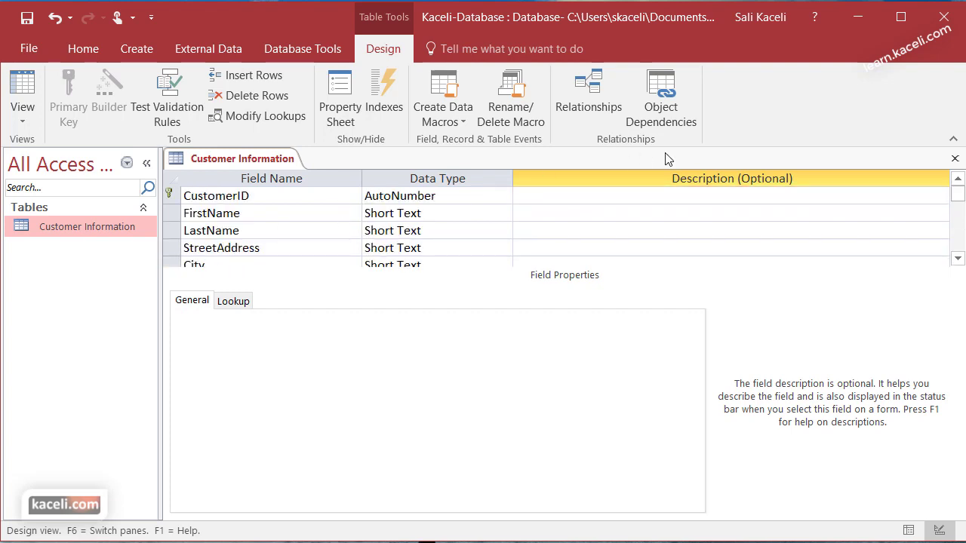
left_click(954, 158)
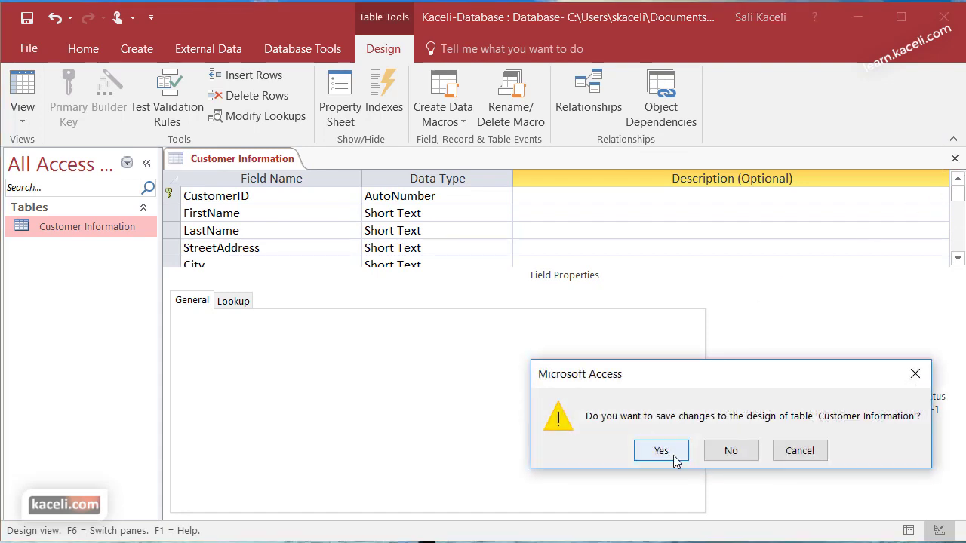
left_click(675, 457)
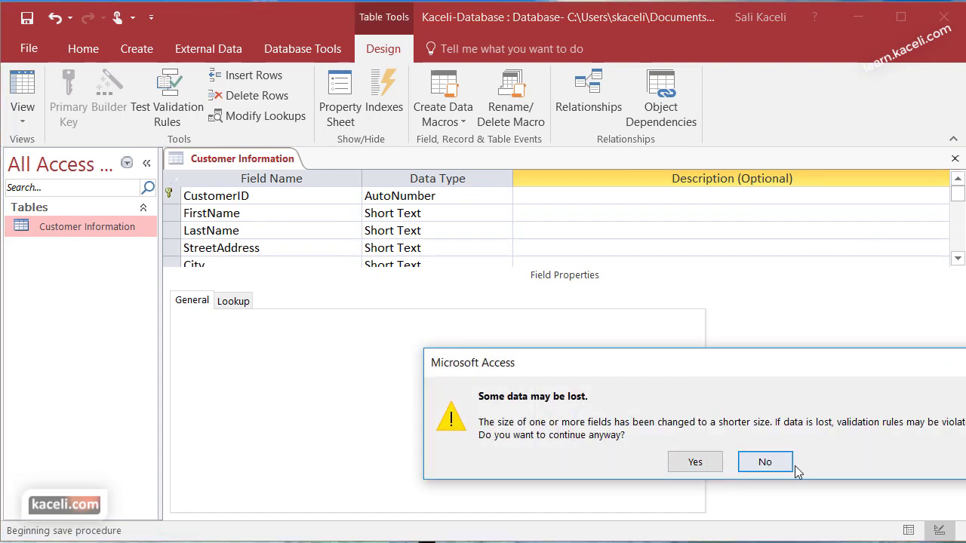
left_click(715, 460)
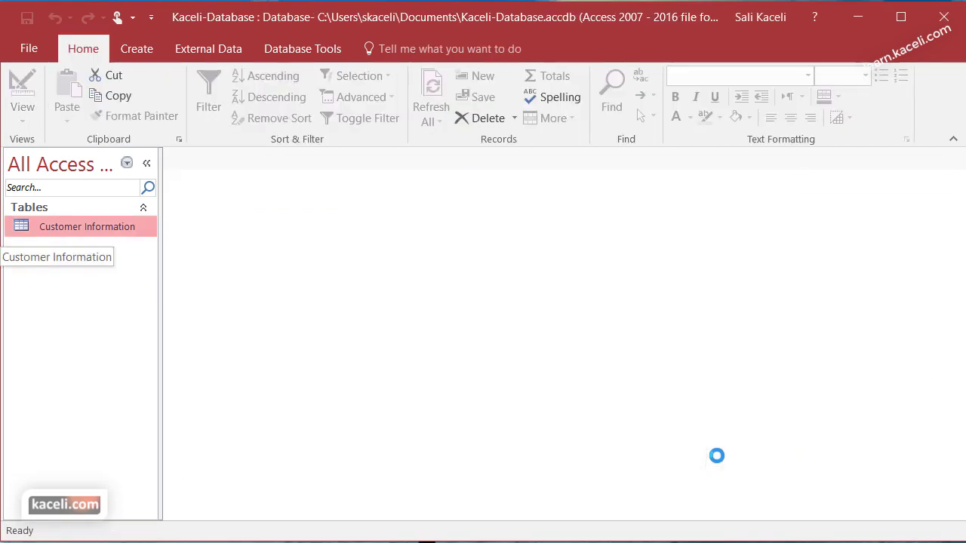